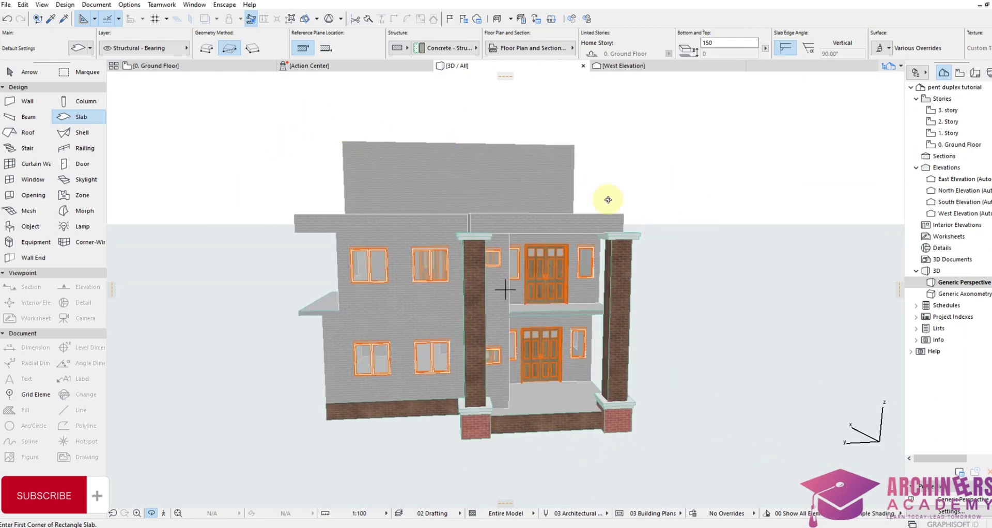
# Open the 1. Story floor plan and examine its room layout.
pyautogui.doubleClick(959, 134)
pyautogui.scroll(-5, 468, 266)
pyautogui.scroll(-3, 517, 243)
pyautogui.scroll(1, 538, 238)
pyautogui.scroll(2, 540, 235)
pyautogui.scroll(-4, 600, 217)
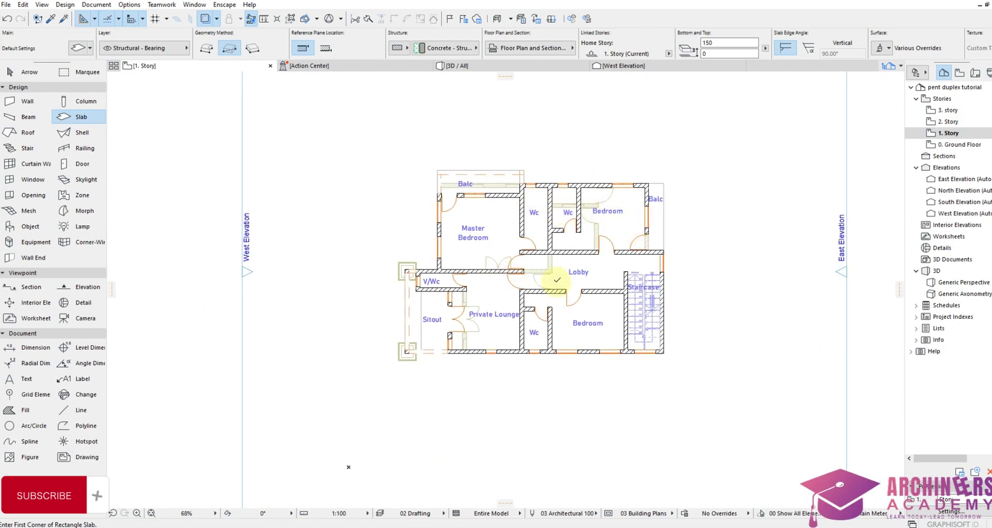
pyautogui.scroll(3, 410, 285)
pyautogui.scroll(-2, 410, 287)
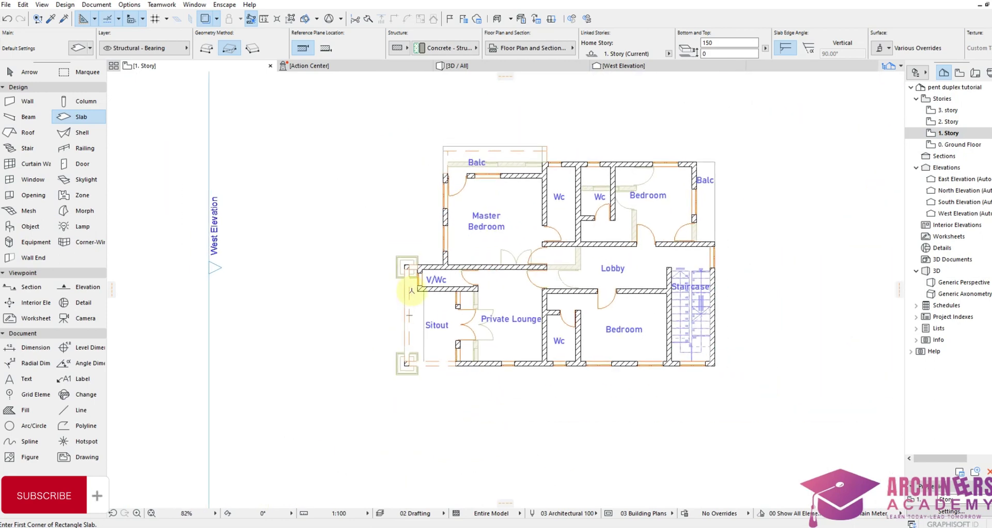
# Open the 2. Story floor plan and enclose all of that storey's walls in a rectangular marquee.
pyautogui.click(946, 122)
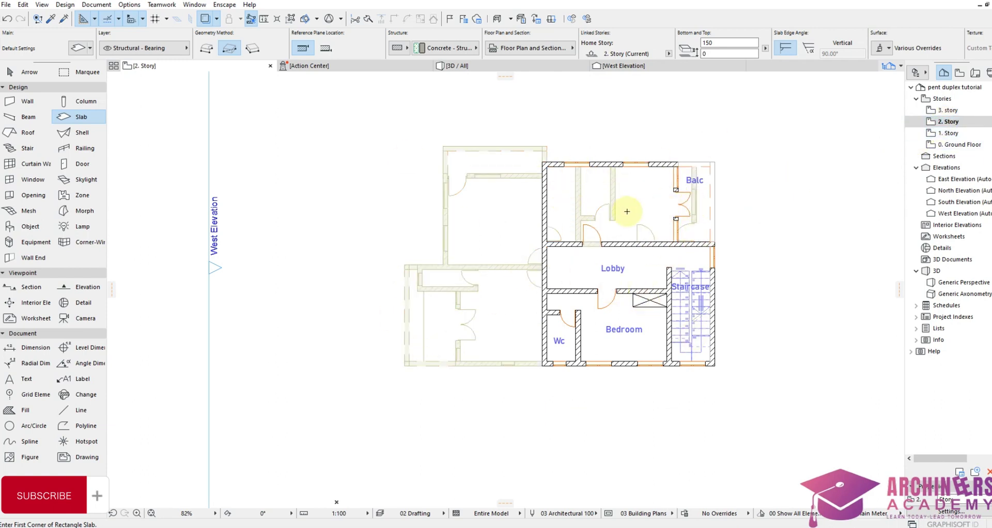
pyautogui.click(772, 198)
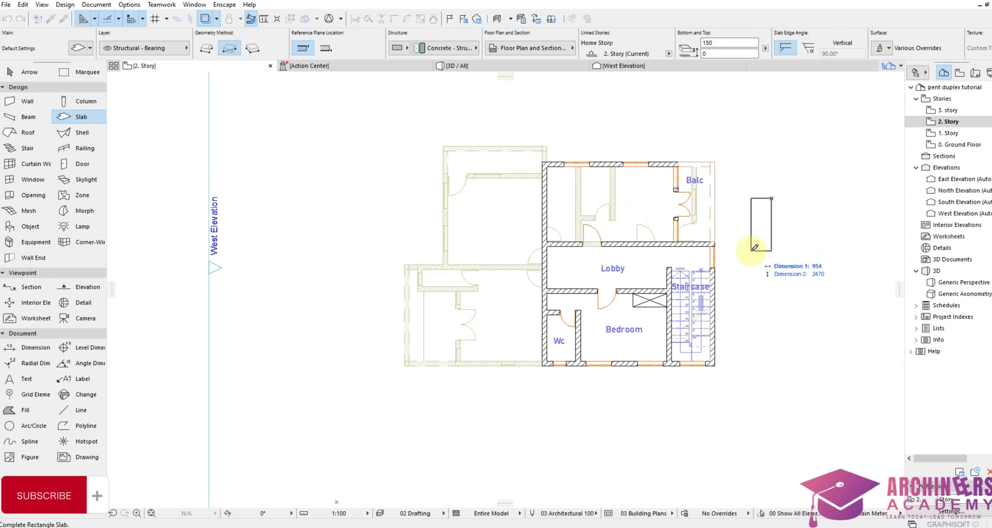
pyautogui.press('Escape')
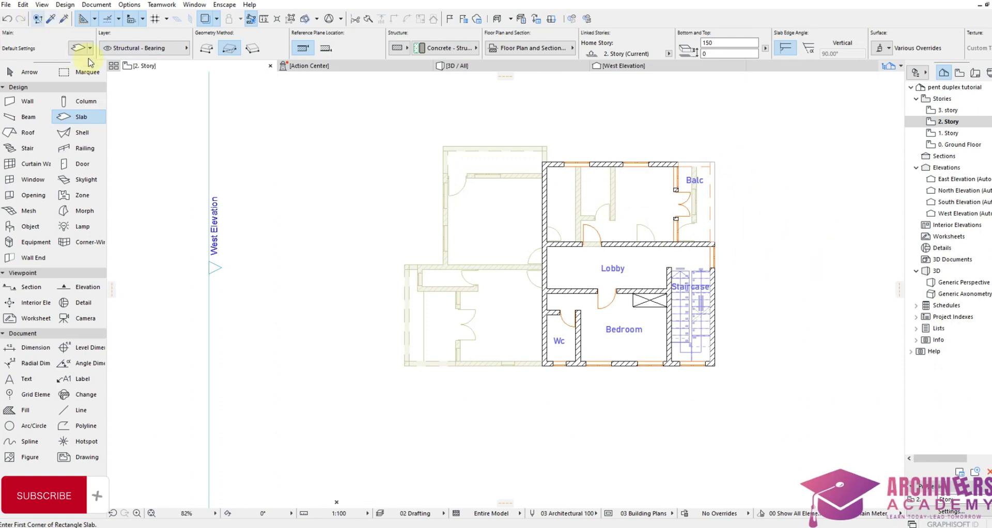
pyautogui.click(83, 72)
pyautogui.click(504, 129)
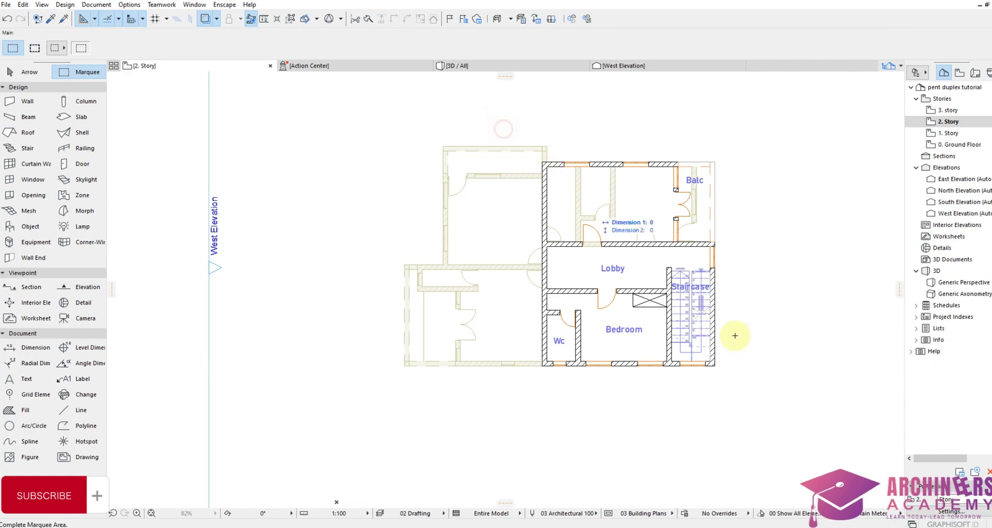
pyautogui.click(813, 439)
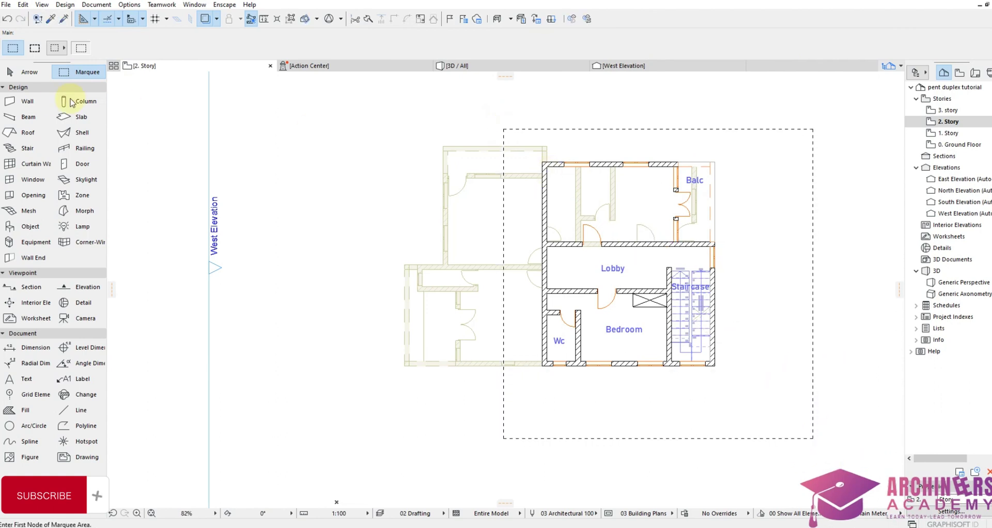
# Set the height of all 2. Story walls inside the marquee to 4900.
pyautogui.click(39, 108)
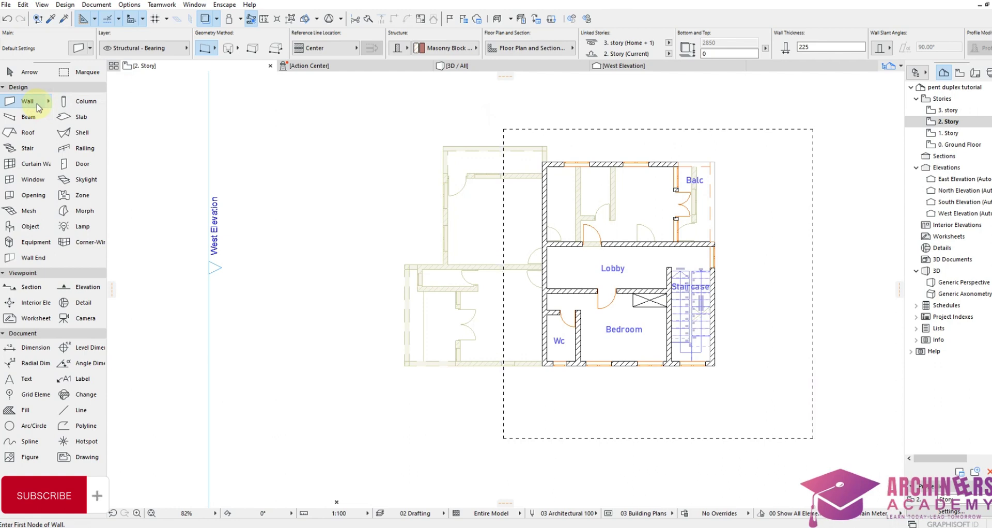
pyautogui.hotkey('ctrl', 'a')
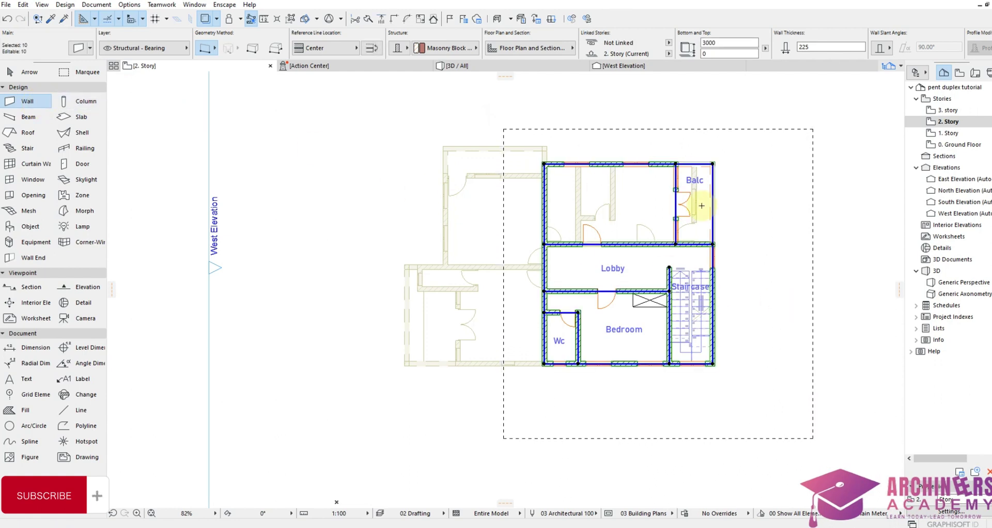
pyautogui.click(72, 50)
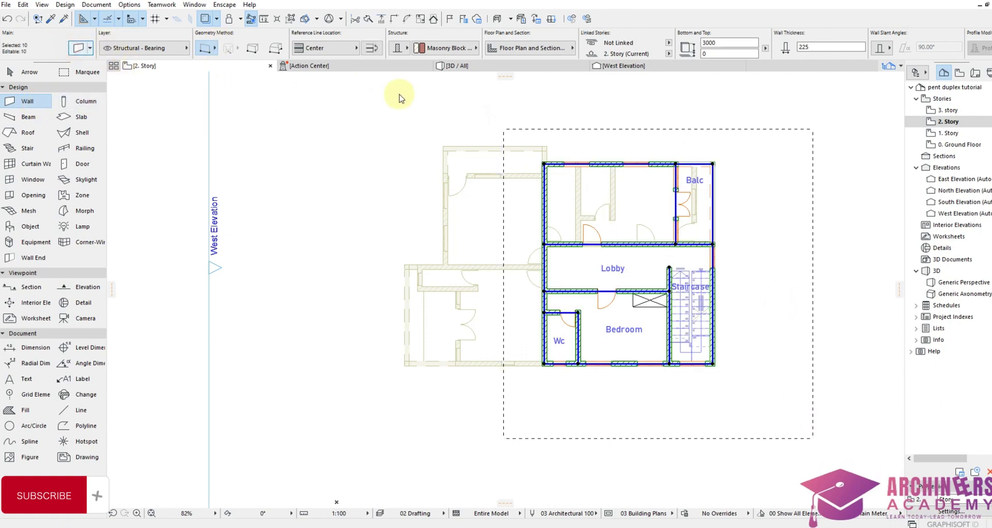
pyautogui.moveTo(453, 119); pyautogui.dragTo(415, 125)
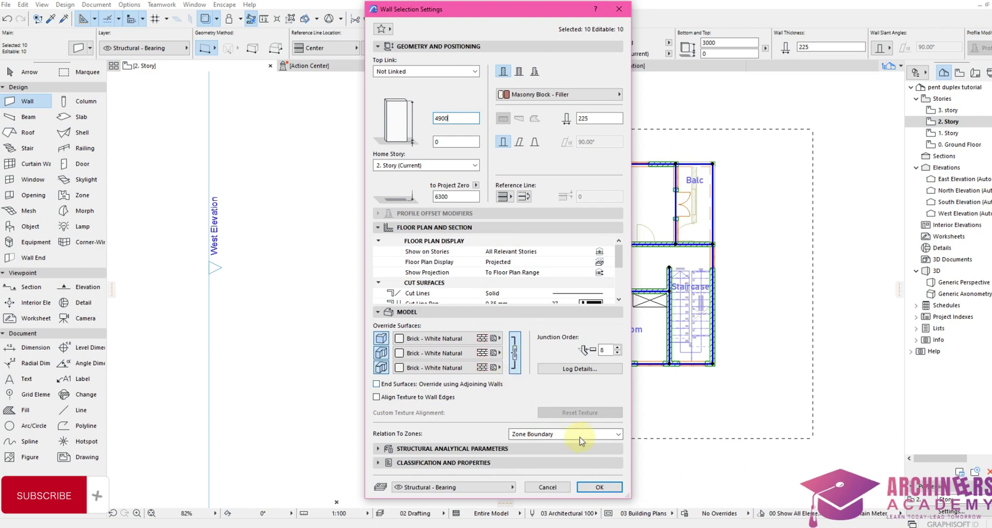
pyautogui.click(591, 486)
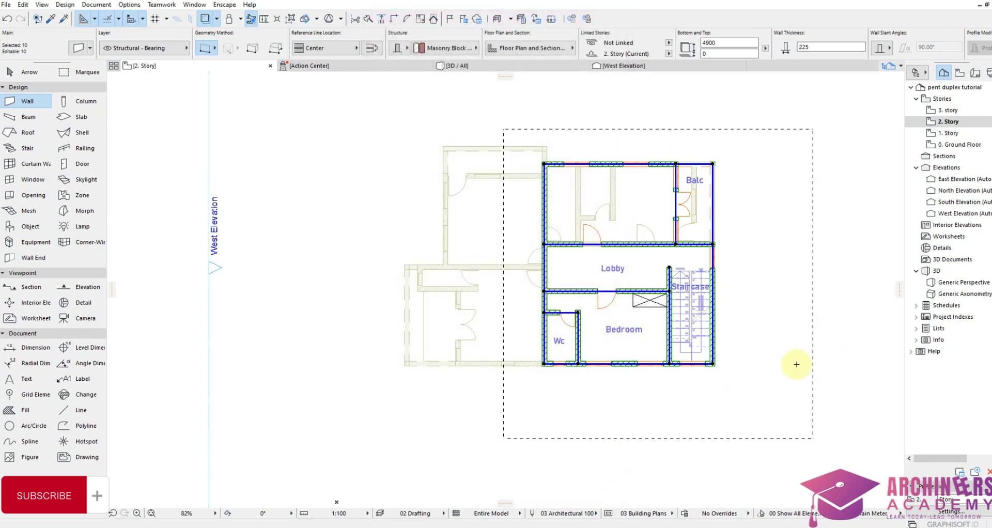
pyautogui.press('Escape')
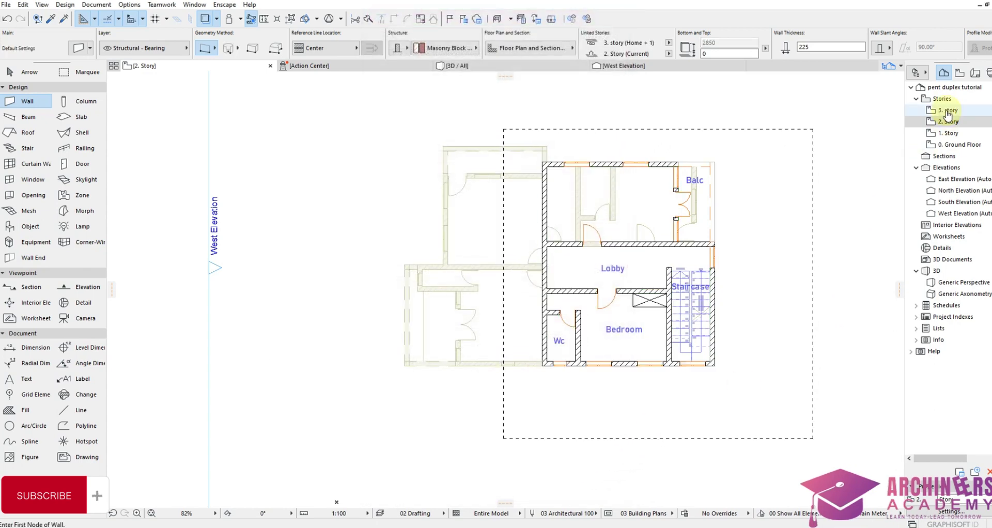
# Open the 3. story floor plan and remove the marquee.
pyautogui.click(948, 110)
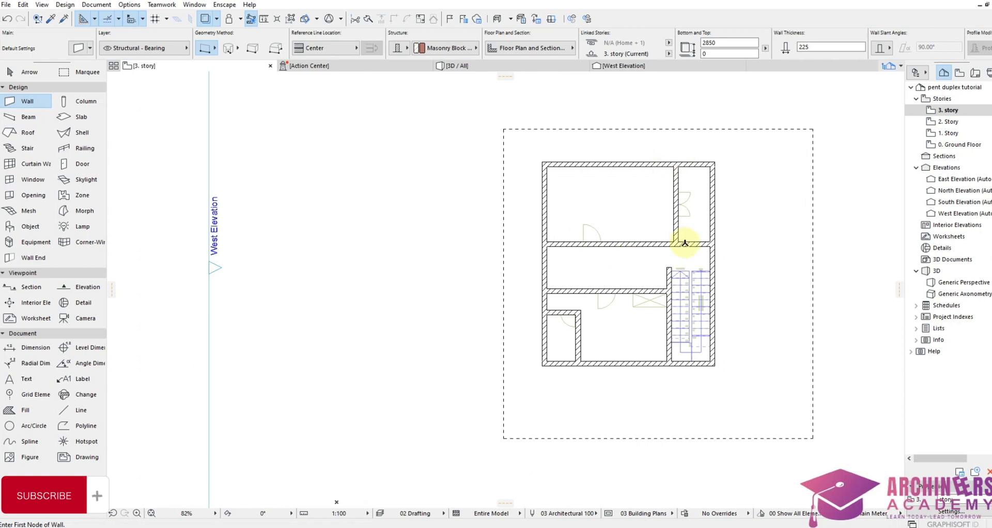
pyautogui.doubleClick(955, 110)
pyautogui.press('Escape')
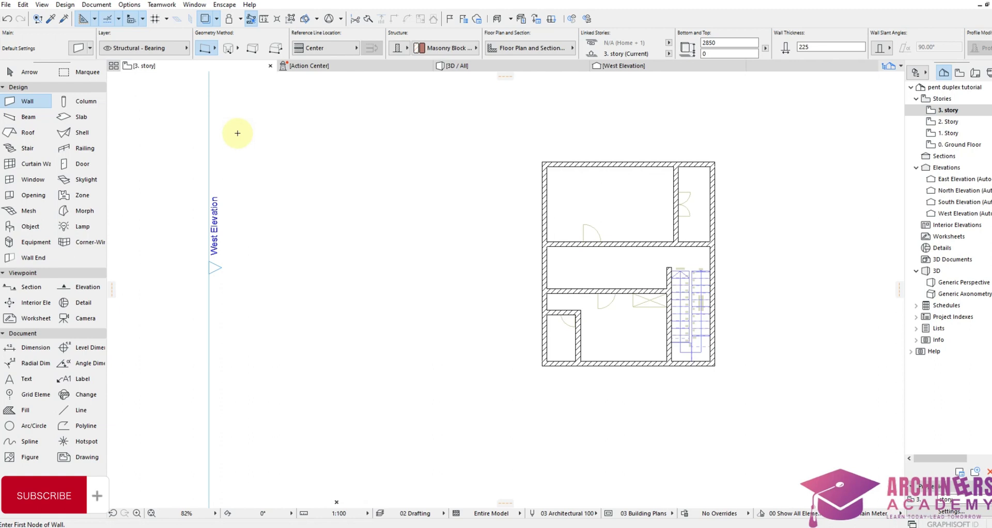
# Place a rectangular hip roof with a 45° pitch and 1500 base height on 3. story, spanning opposite outer wall corners.
pyautogui.click(25, 135)
pyautogui.click(78, 49)
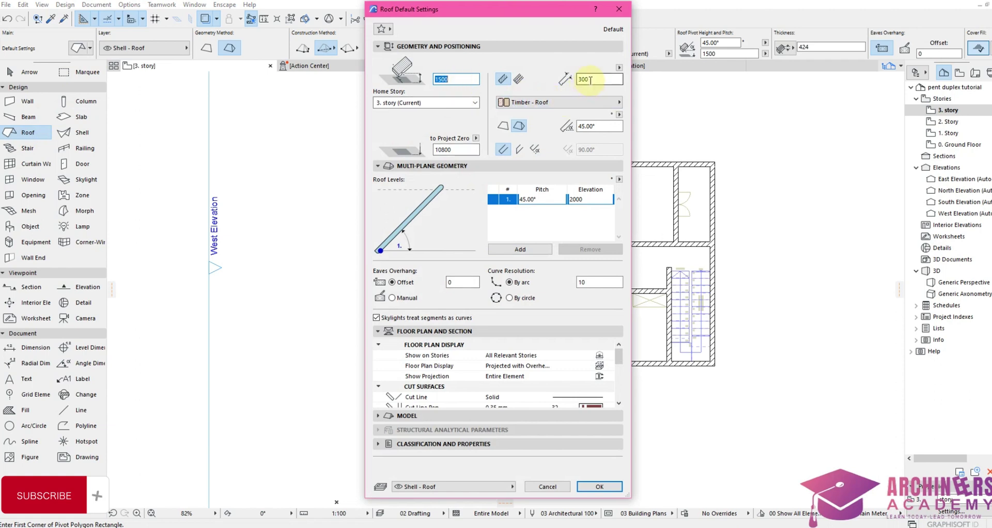
pyautogui.click(598, 487)
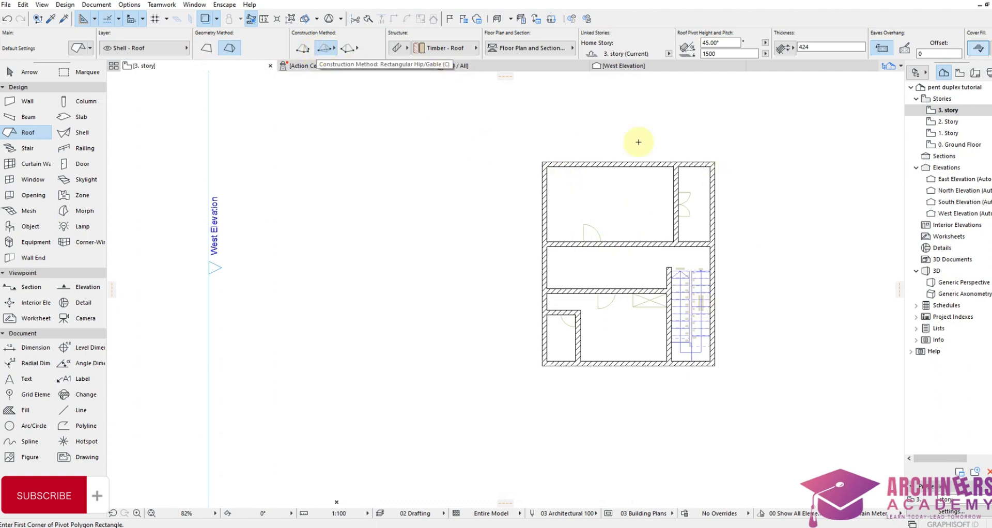
pyautogui.click(542, 162)
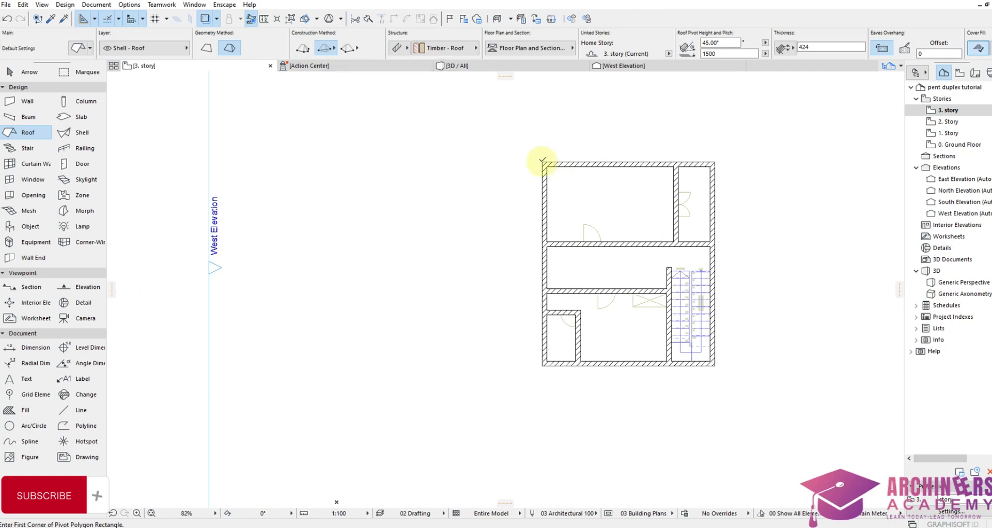
pyautogui.click(715, 365)
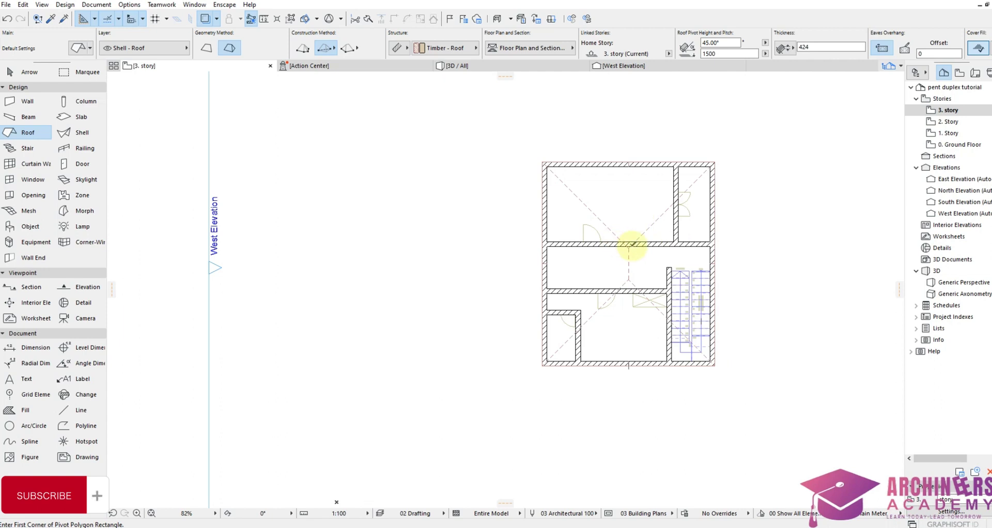
# Inspect the new hip roof on the building in the 3D view.
pyautogui.keyDown('shift'); pyautogui.click(541, 159); pyautogui.keyUp('shift')
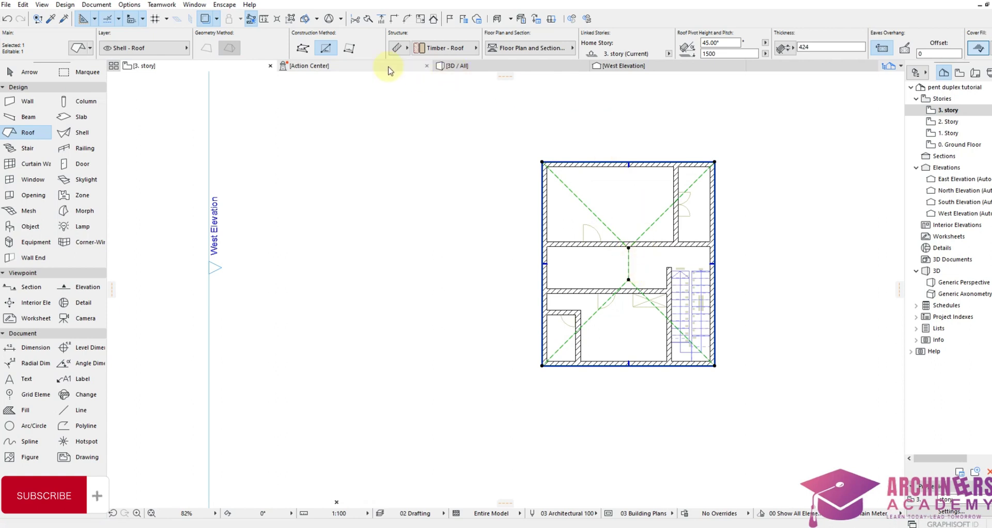
pyautogui.click(455, 69)
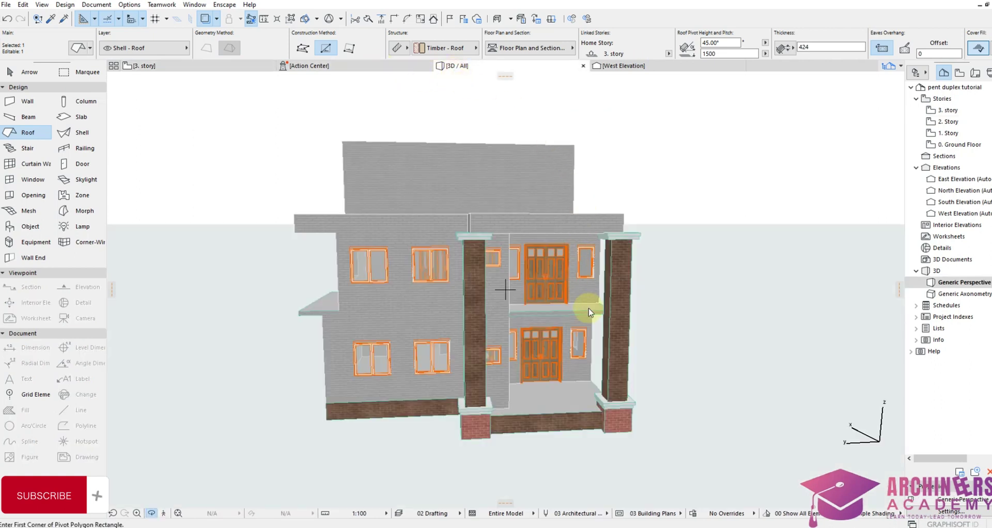
pyautogui.keyDown('shift'); pyautogui.moveTo(629, 162); pyautogui.dragTo(578, 155, button='middle'); pyautogui.keyUp('shift')
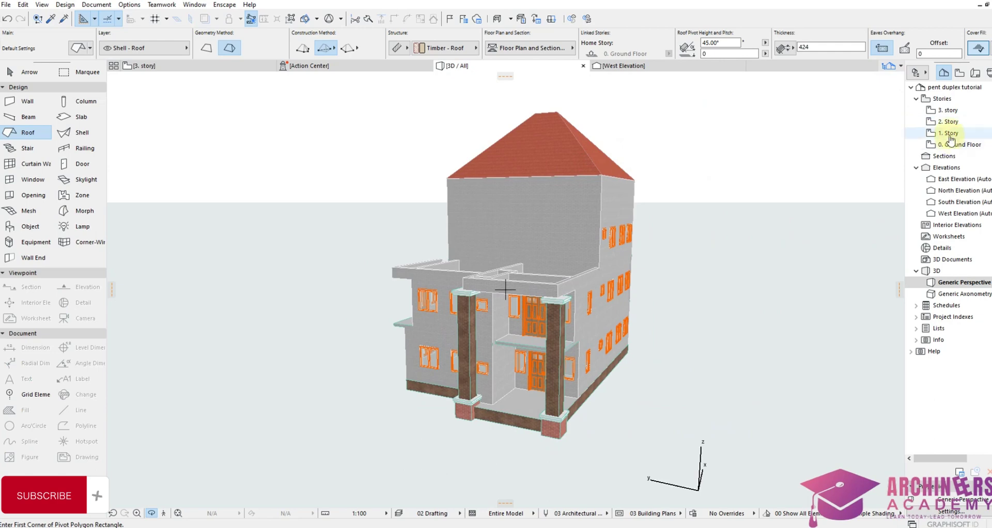
# Return to the 3. story plan and split the hip roof into single-plane roofs.
pyautogui.click(951, 111)
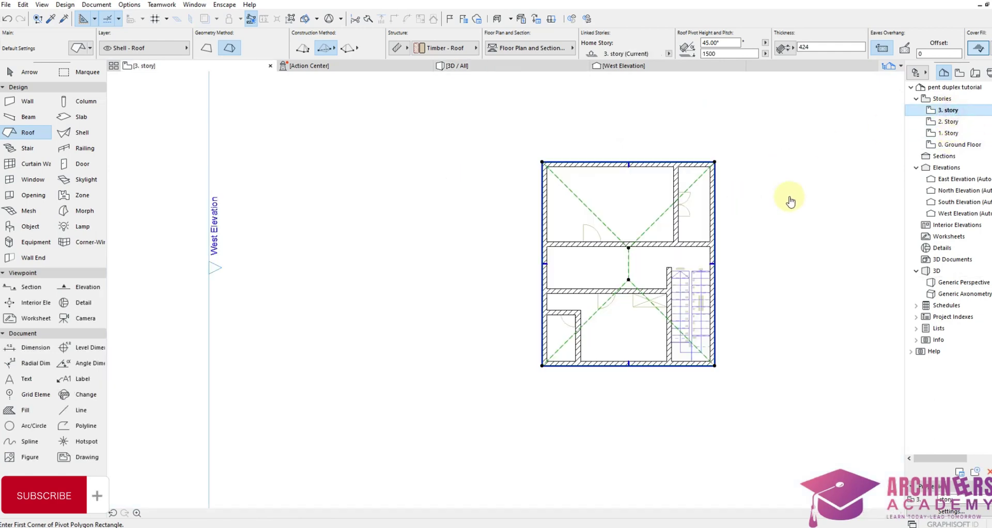
pyautogui.keyDown('shift'); pyautogui.click(619, 239); pyautogui.keyUp('shift')
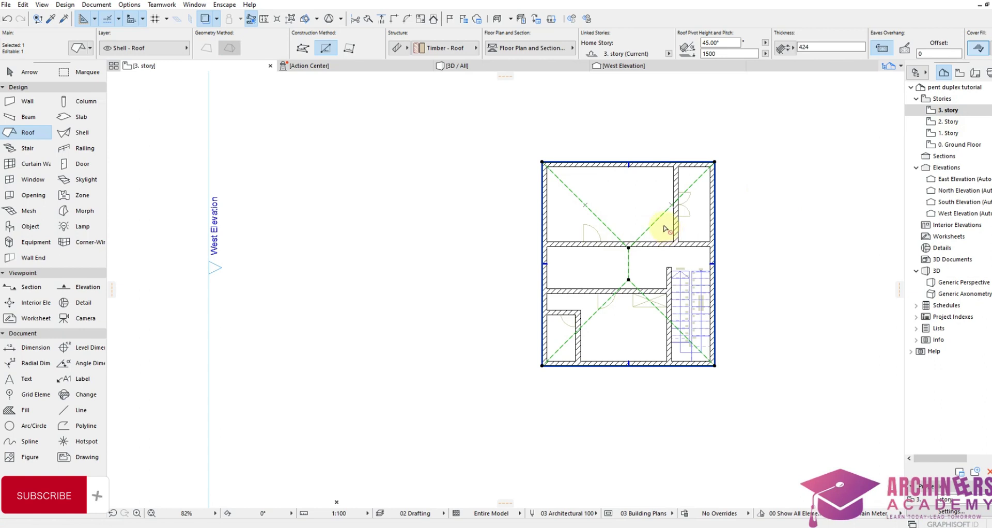
pyautogui.keyDown('shift'); pyautogui.click(730, 216); pyautogui.keyUp('shift')
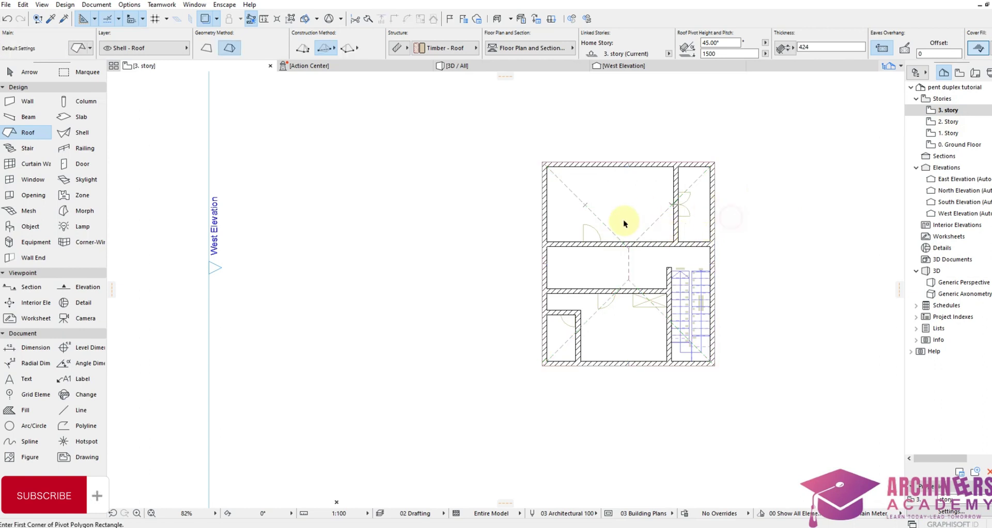
pyautogui.keyDown('shift'); pyautogui.click(624, 223); pyautogui.keyUp('shift')
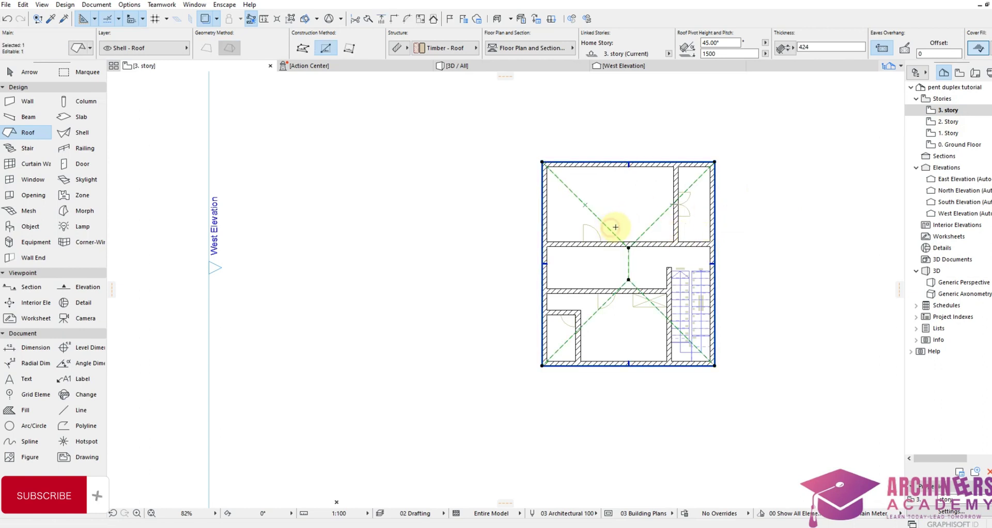
pyautogui.rightClick(679, 126)
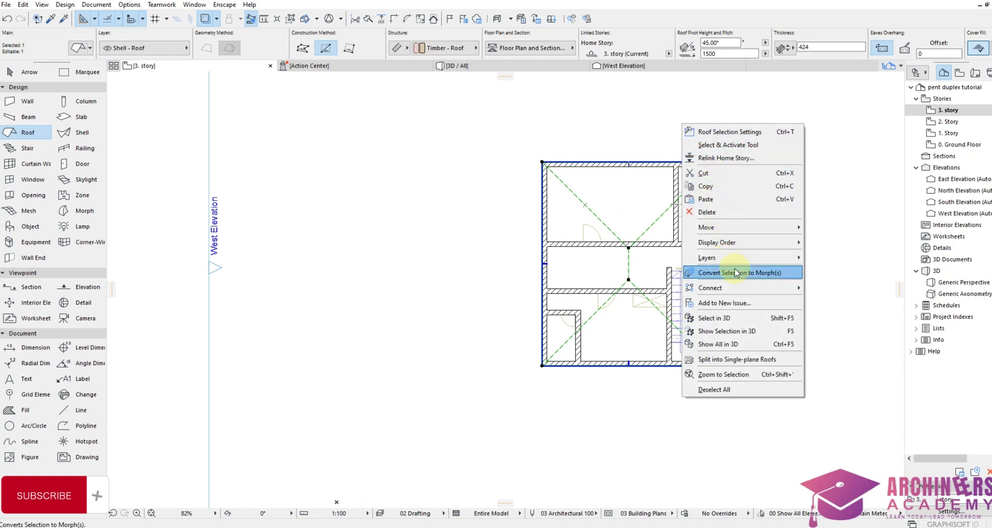
pyautogui.moveTo(759, 292)
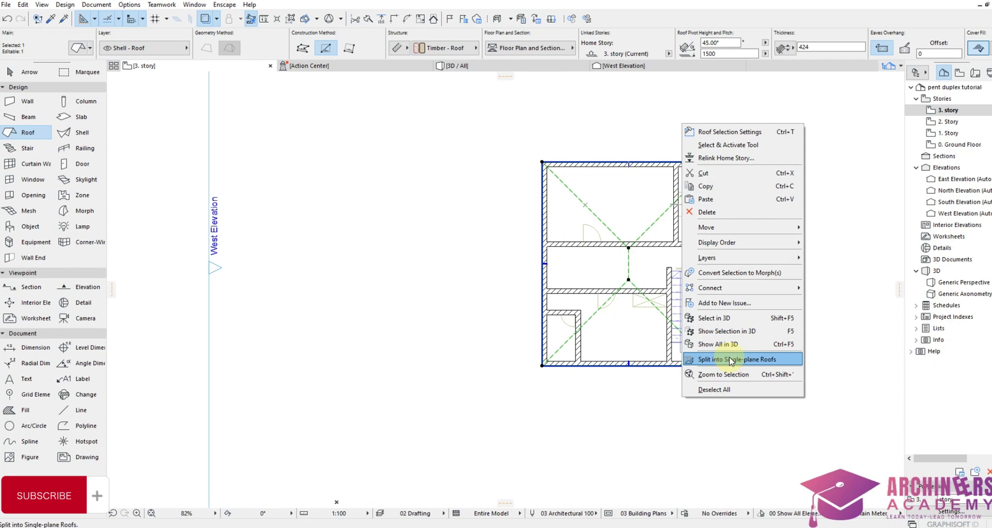
pyautogui.click(731, 360)
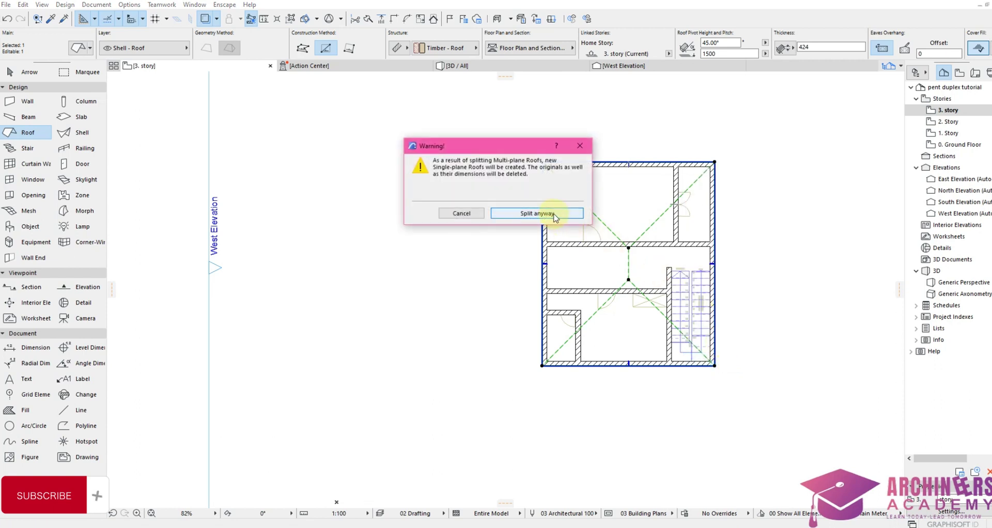
pyautogui.click(555, 215)
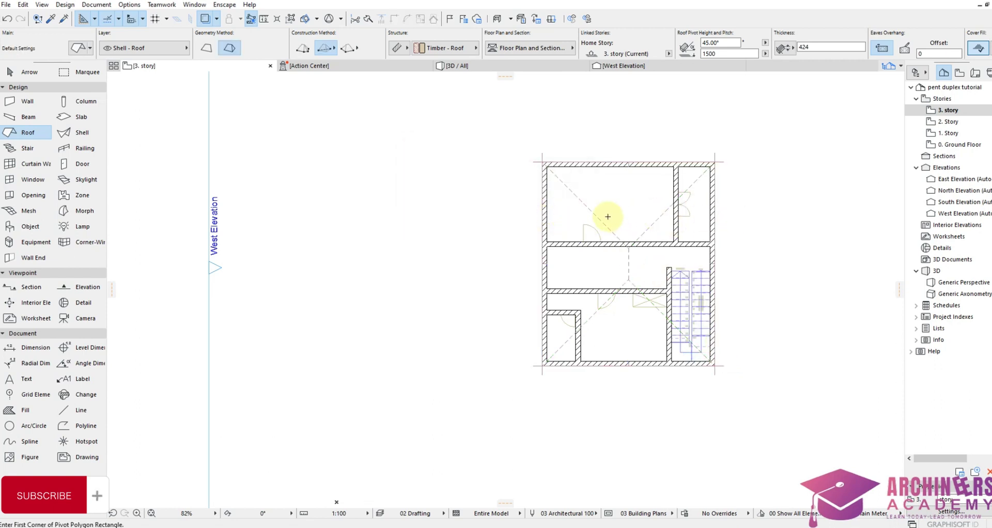
# Delete the west, east and south single-plane roofs one after another.
pyautogui.hotkey('ctrl', 'a')
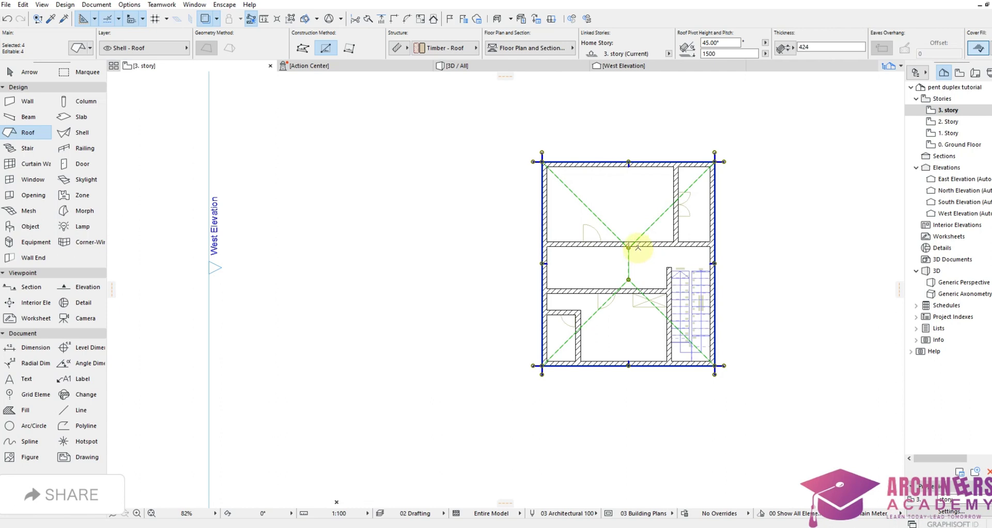
pyautogui.click(799, 166)
pyautogui.keyDown('shift'); pyautogui.click(602, 220); pyautogui.keyUp('shift')
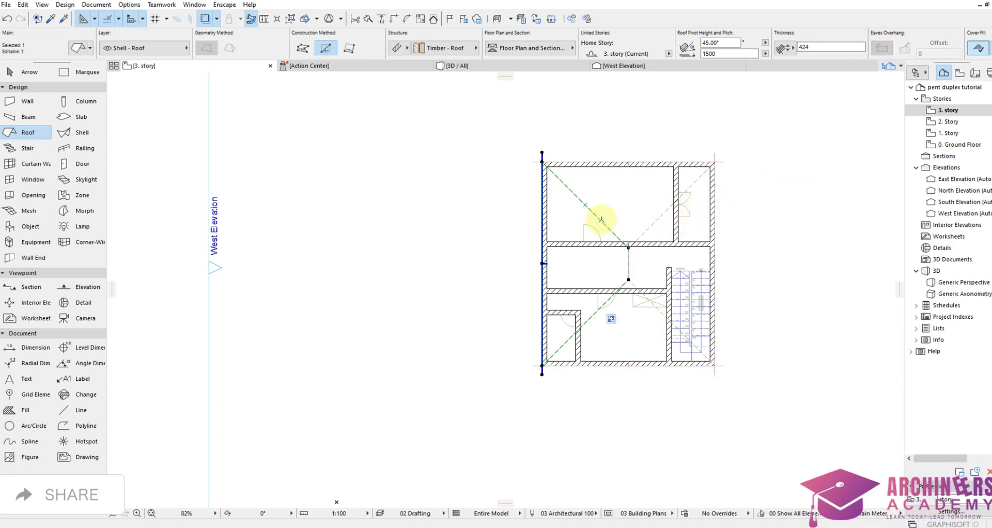
pyautogui.click(629, 258)
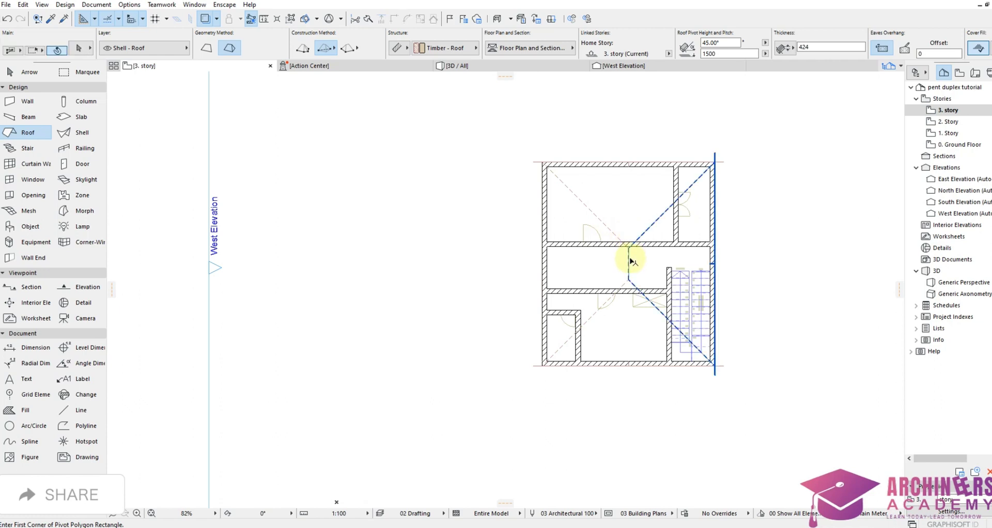
pyautogui.click(630, 264)
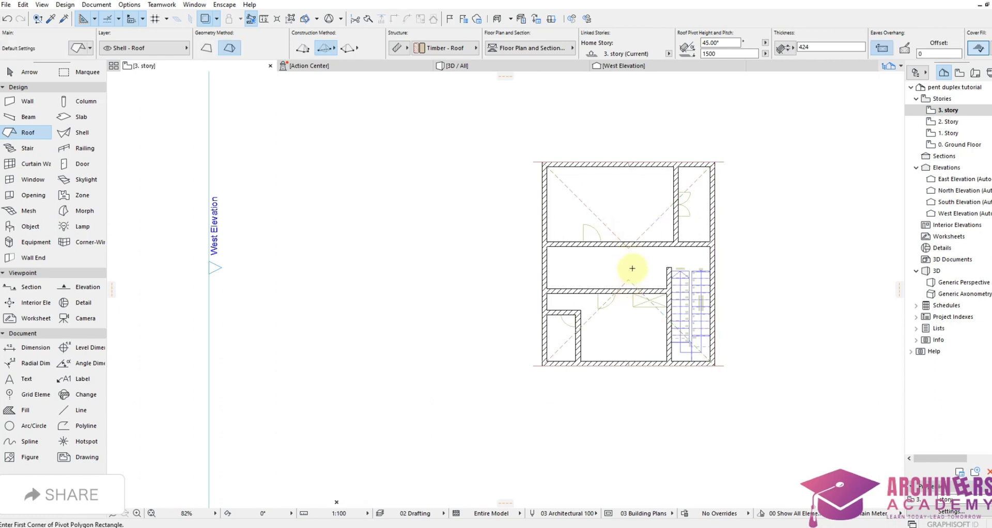
pyautogui.click(628, 279)
pyautogui.click(628, 280)
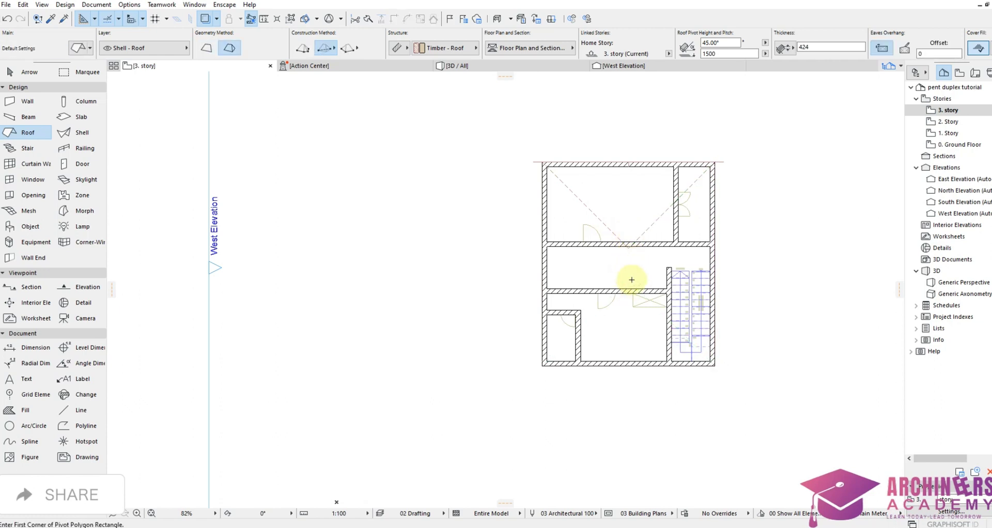
# Reshape the remaining north roof into a rectangle by moving its sloping edges out to the building's two southern outer wall corners.
pyautogui.click(615, 234)
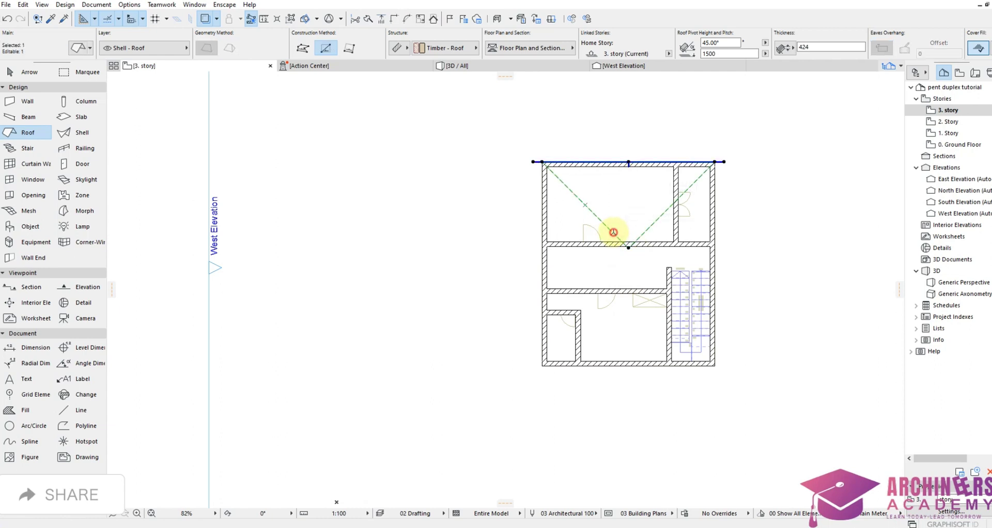
pyautogui.click(613, 233)
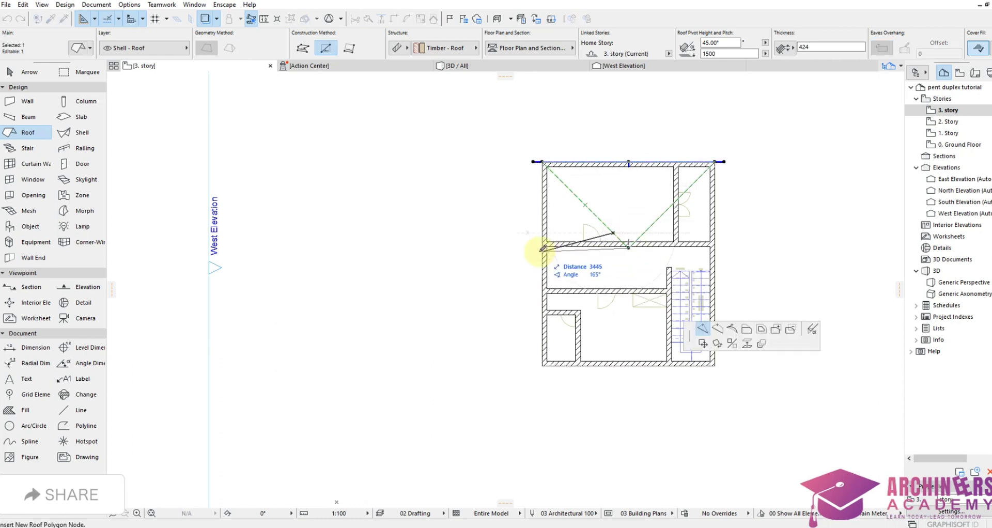
pyautogui.click(542, 365)
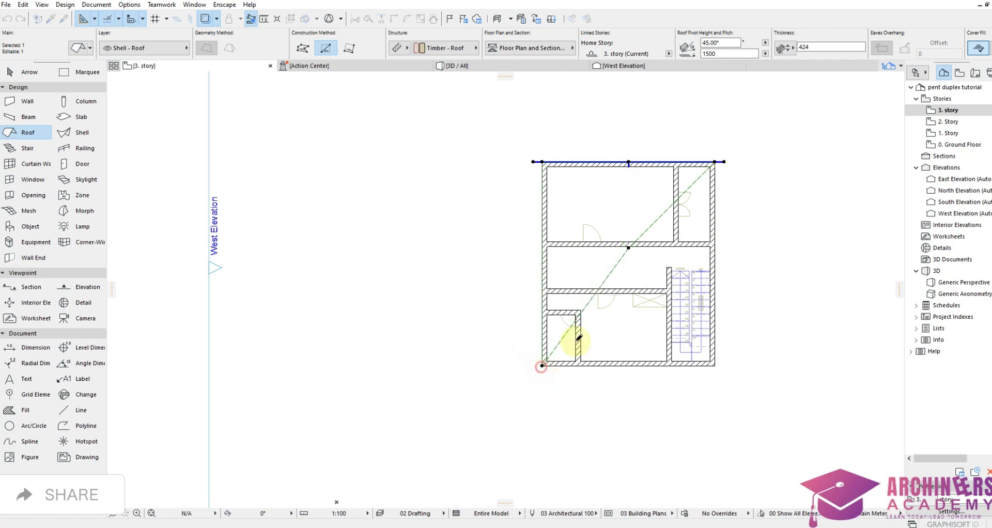
pyautogui.click(628, 248)
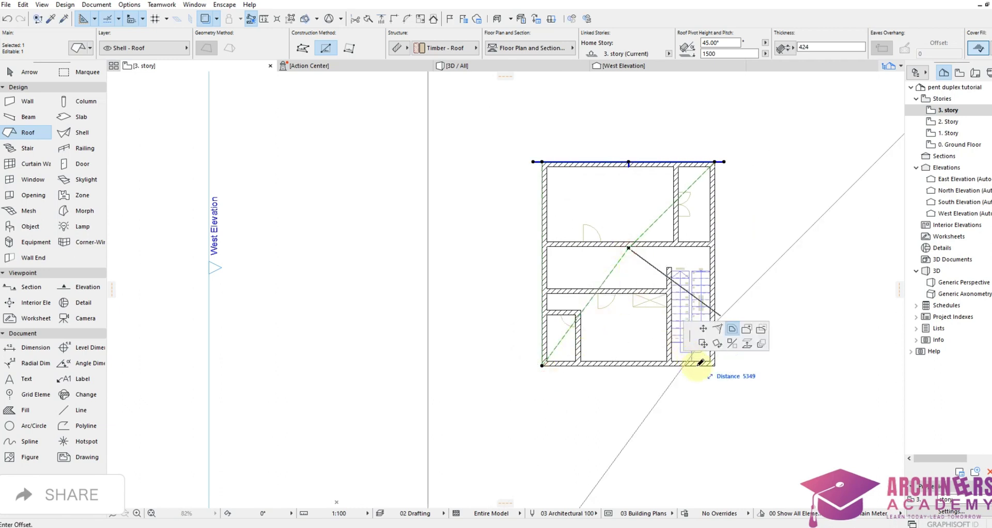
pyautogui.click(704, 331)
pyautogui.click(714, 364)
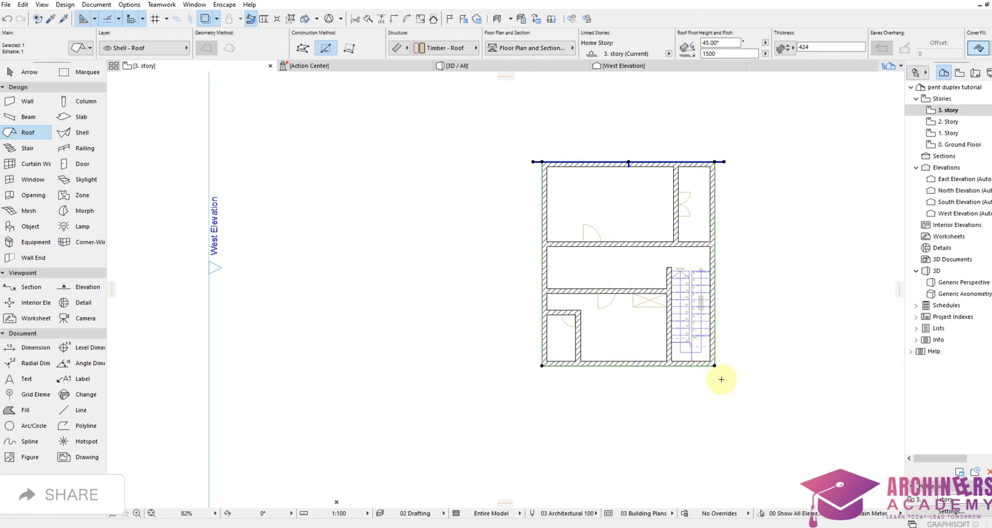
# Offset all edges of the rectangular roof outward equally to create an eaves overhang around the outer walls.
pyautogui.click(716, 365)
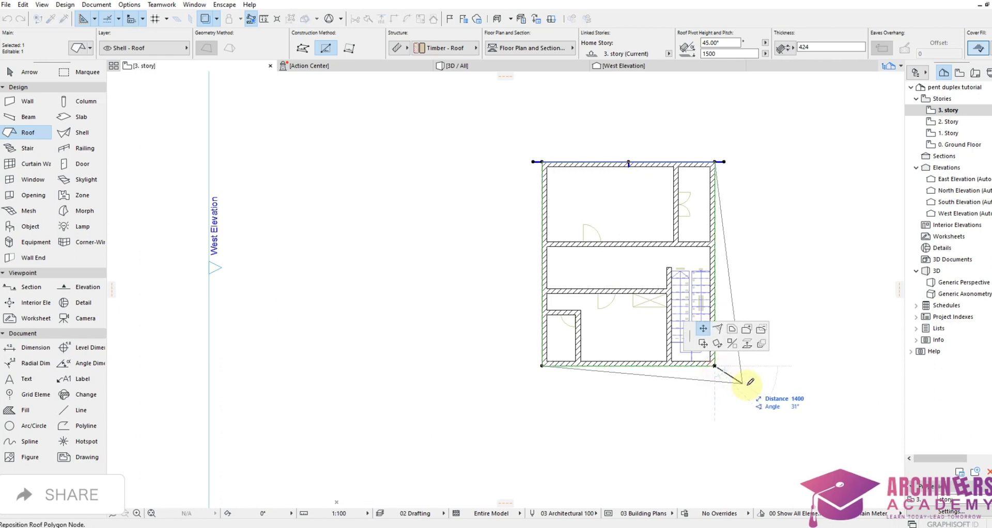
pyautogui.click(733, 330)
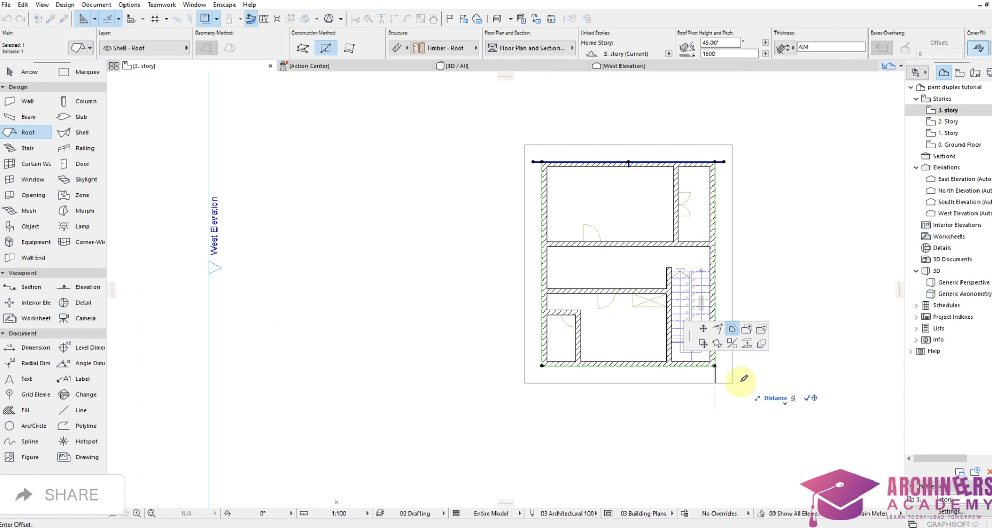
pyautogui.click(716, 376)
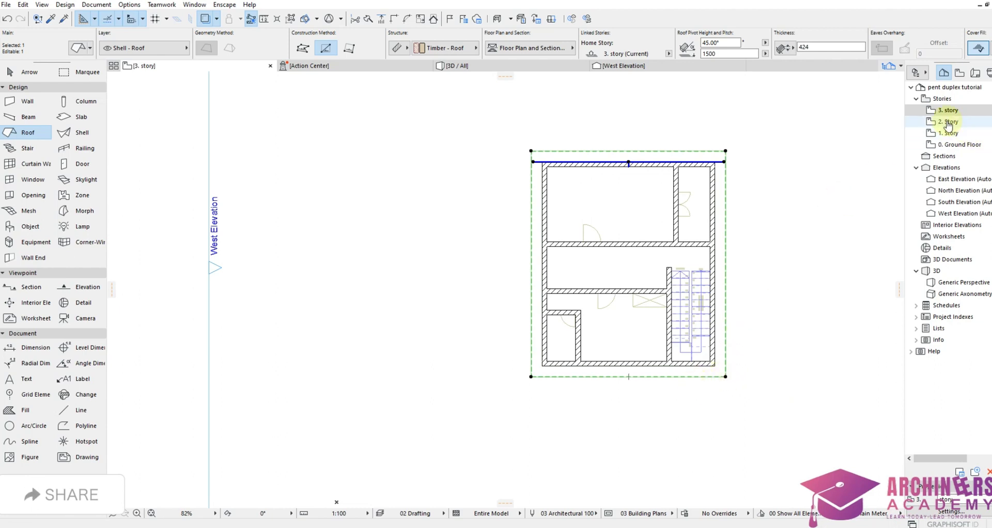
# Inspect the extended single-plane roof on the building in the 3D view.
pyautogui.click(498, 66)
pyautogui.press('Delete')
pyautogui.keyDown('shift'); pyautogui.moveTo(567, 193); pyautogui.dragTo(496, 207, button='middle'); pyautogui.keyUp('shift')
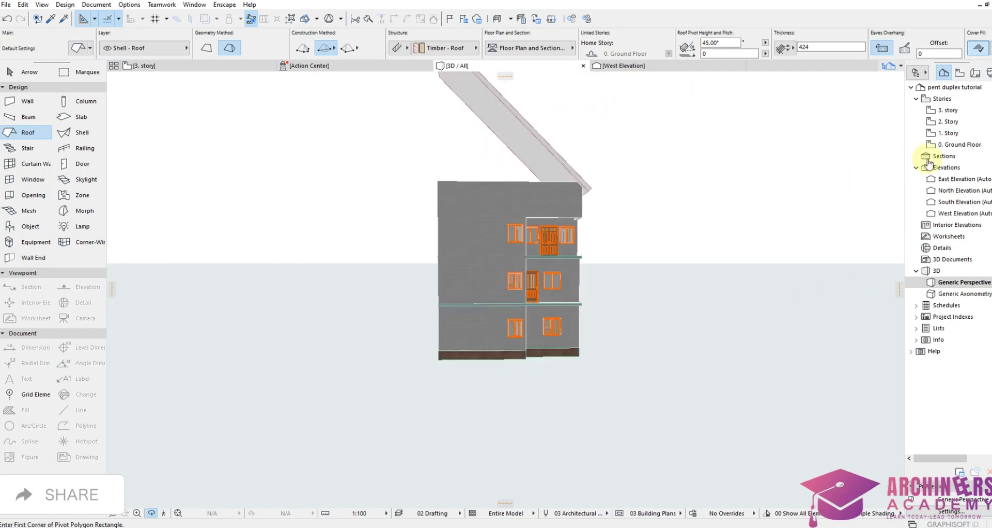
# In the West Elevation, move the roof 1243 straight down along the wall, to a base height of 257.
pyautogui.click(629, 71)
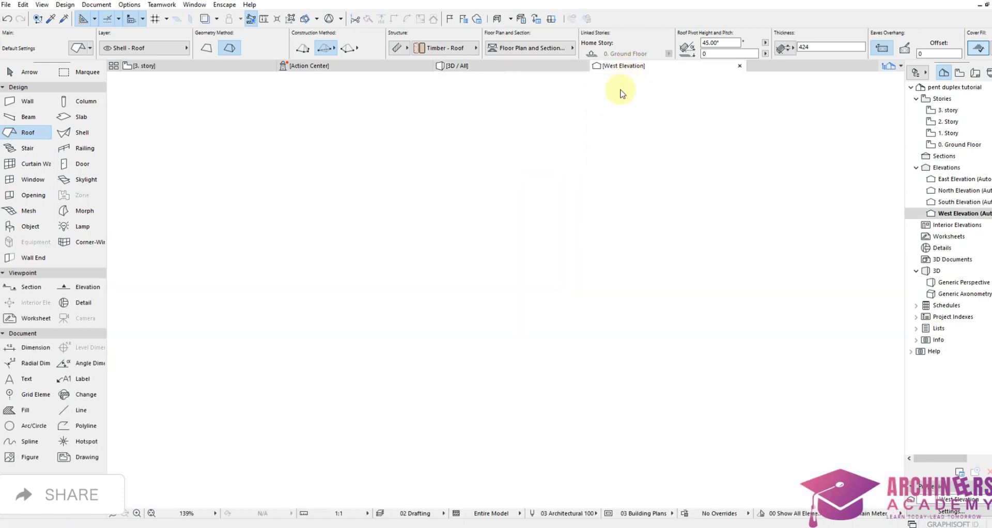
pyautogui.scroll(-5, 480, 294)
pyautogui.scroll(2, 429, 295)
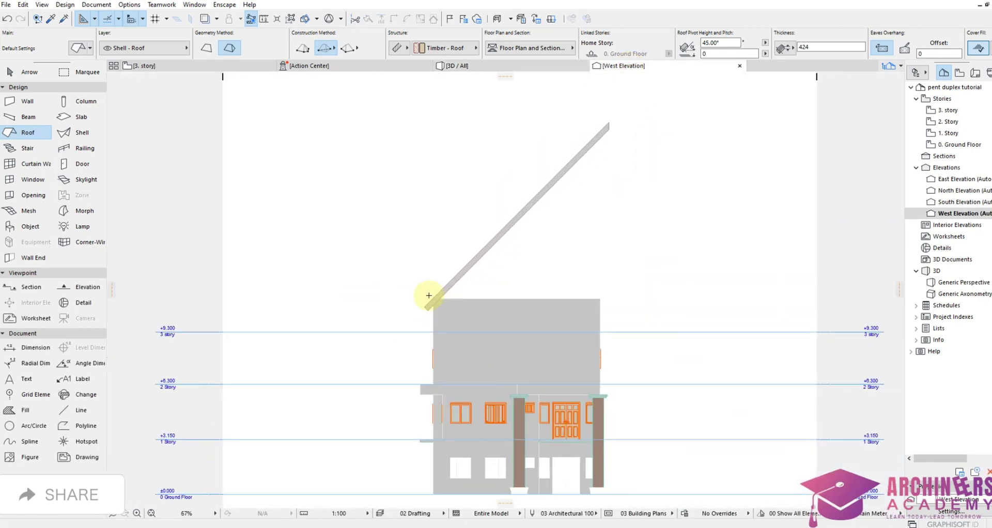
pyautogui.scroll(4, 429, 295)
pyautogui.click(427, 323)
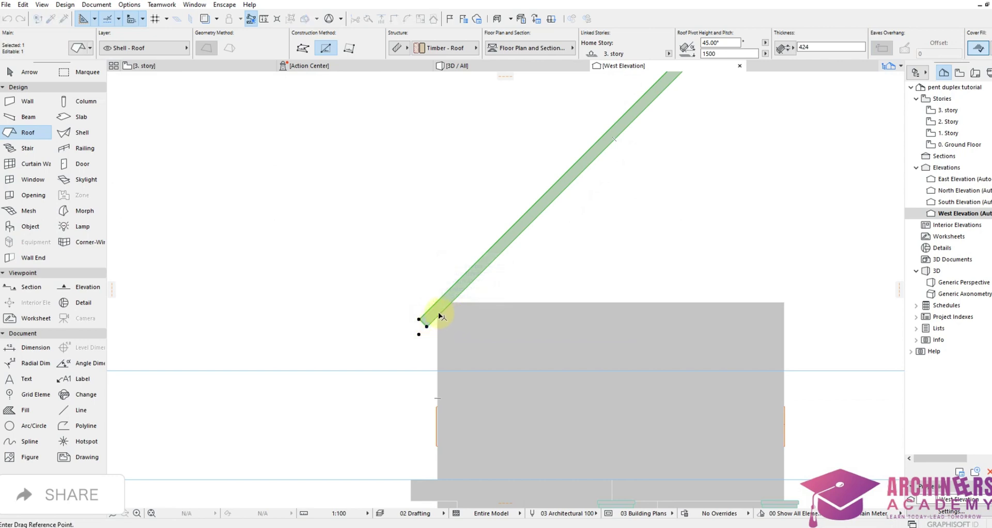
pyautogui.click(440, 315)
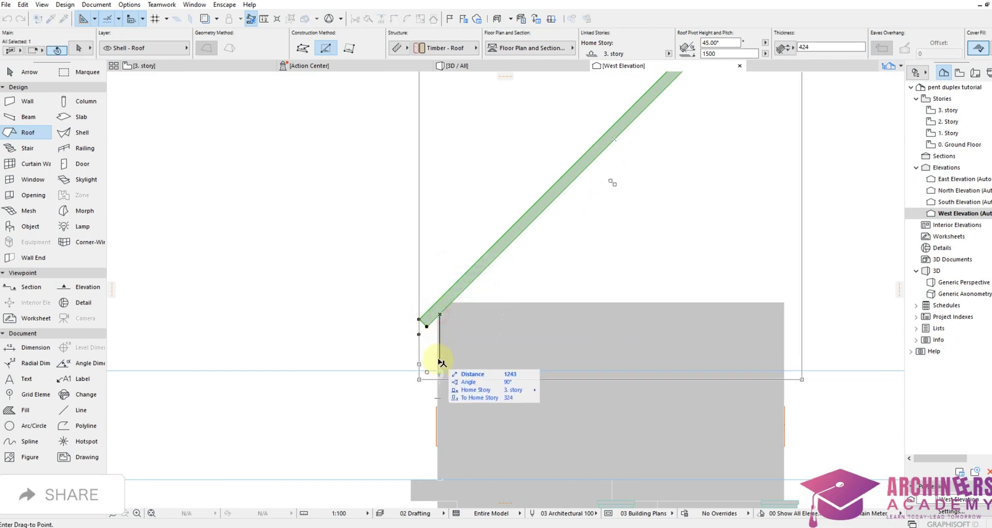
pyautogui.click(440, 364)
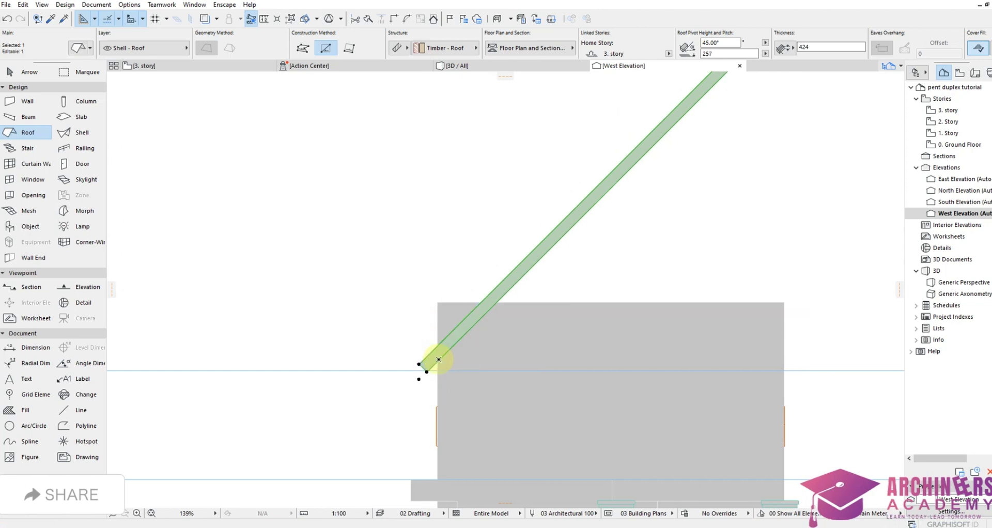
# Lower the roof further along the wall face to a base height of 127 above 3. story.
pyautogui.scroll(5, 439, 359)
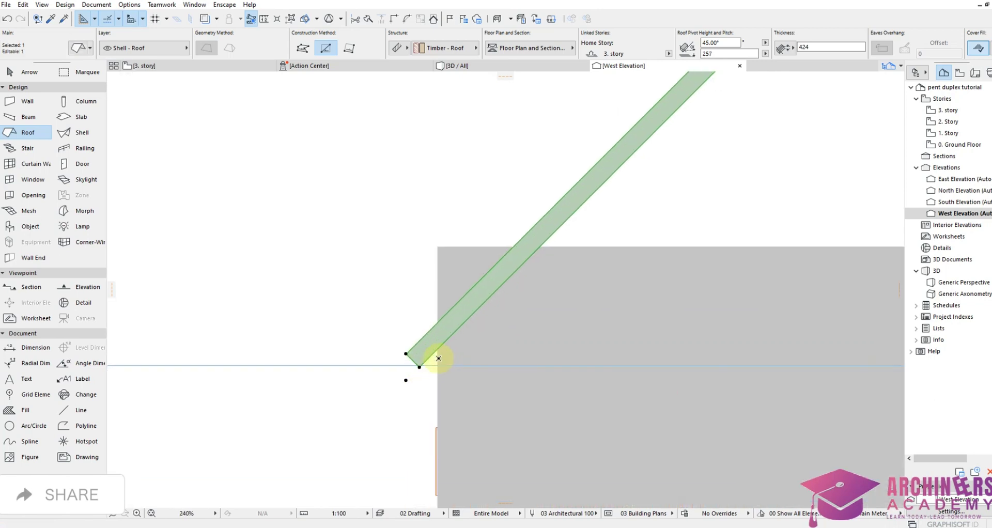
pyautogui.hotkey('ctrl', 'd')
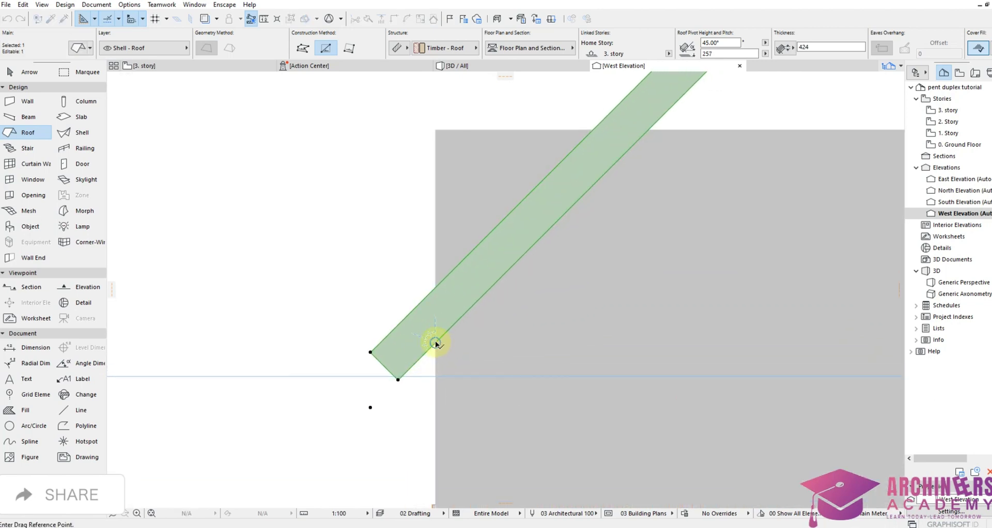
pyautogui.click(435, 342)
pyautogui.click(436, 355)
pyautogui.scroll(-2, 438, 355)
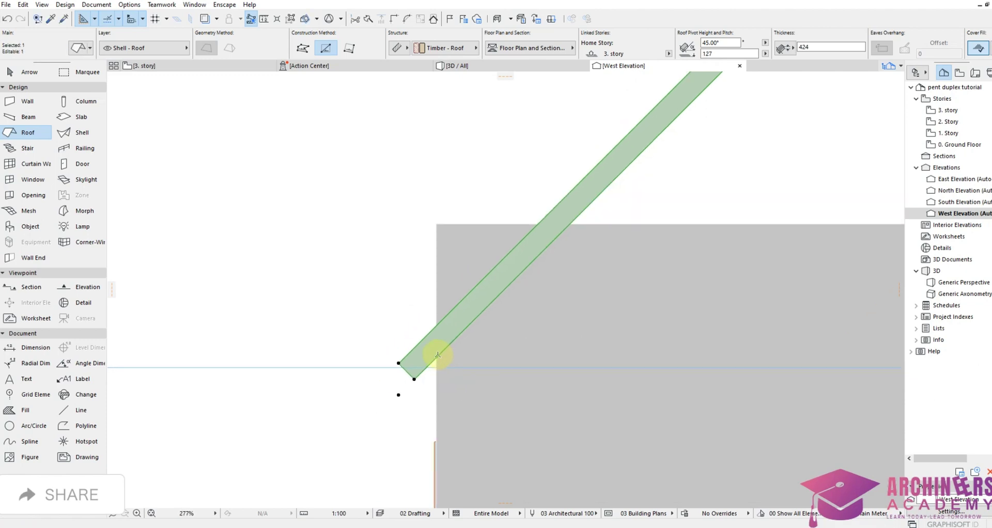
# Change the roof's pitch from its upper end, flattening the slope to 7.70°.
pyautogui.scroll(-6, 438, 355)
pyautogui.scroll(4, 588, 244)
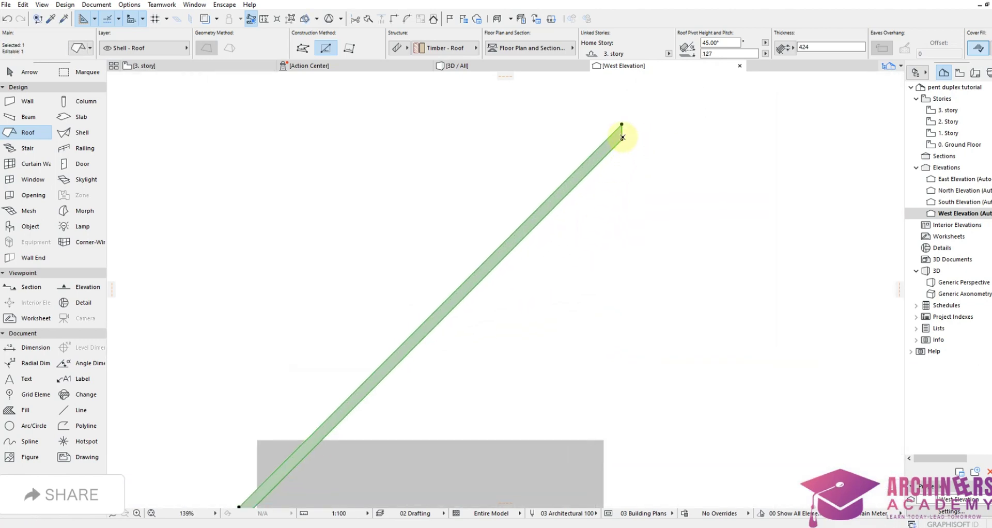
pyautogui.click(622, 135)
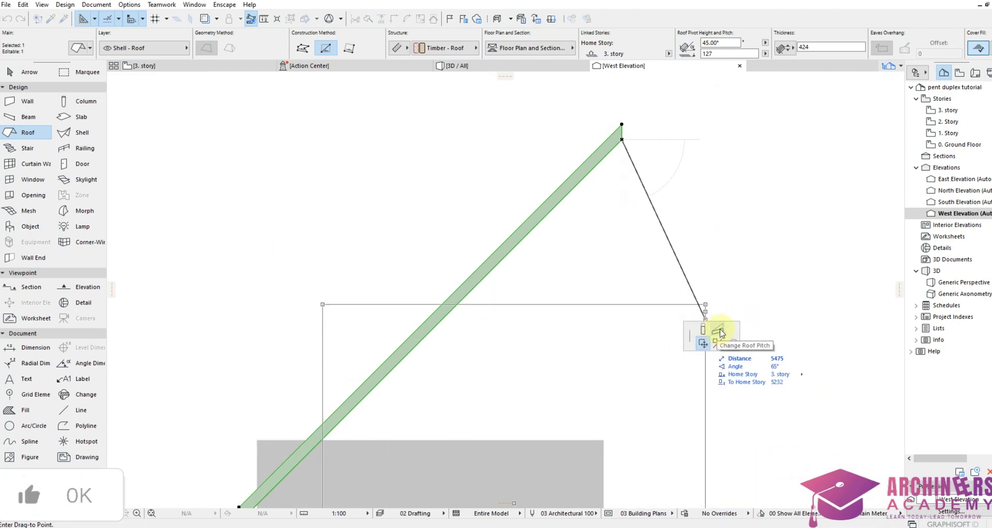
pyautogui.click(622, 456)
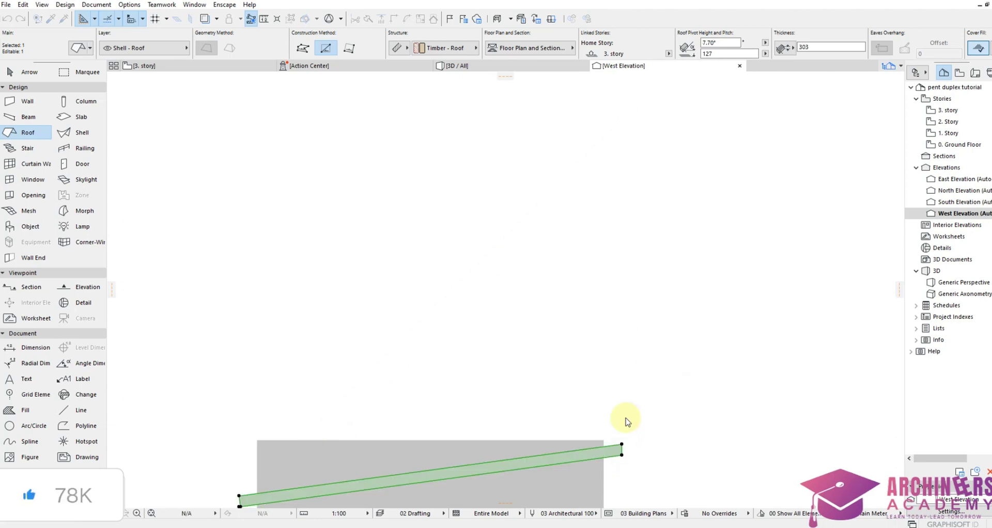
pyautogui.scroll(-3, 627, 418)
pyautogui.scroll(2, 631, 398)
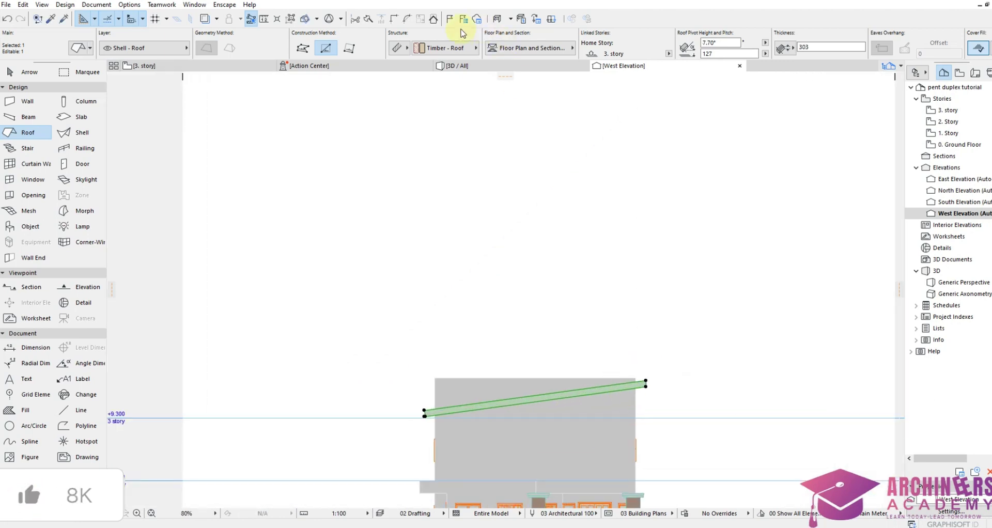
# Inspect in 3D how the low-pitched roof meets the upper walls, from several sides and from above.
pyautogui.click(483, 69)
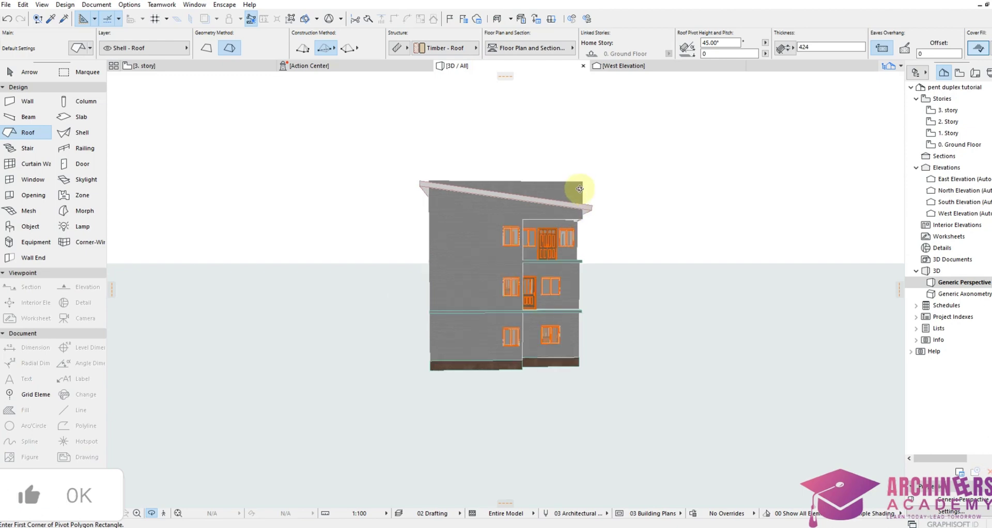
pyautogui.keyDown('shift'); pyautogui.moveTo(518, 203); pyautogui.dragTo(421, 215, button='middle'); pyautogui.keyUp('shift')
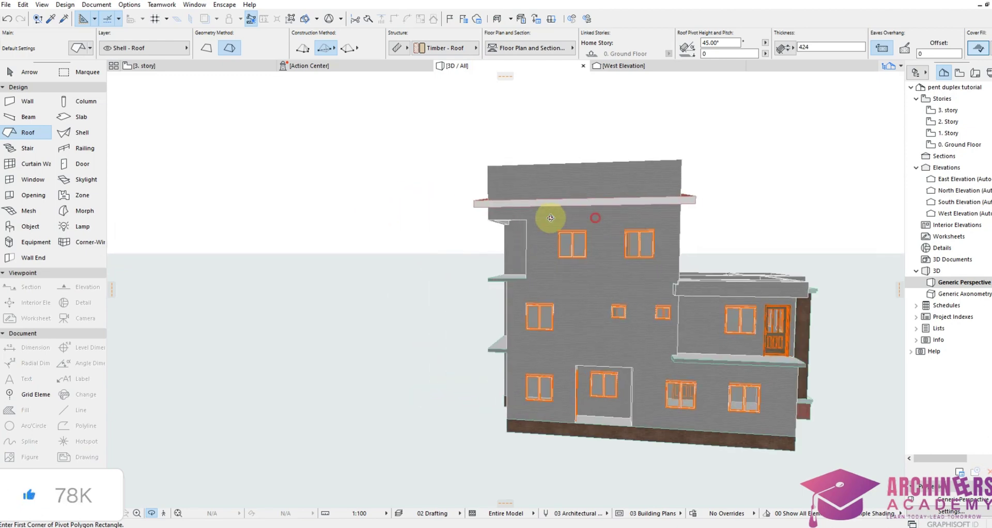
pyautogui.scroll(3, 597, 229)
pyautogui.keyDown('shift'); pyautogui.moveTo(597, 229); pyautogui.dragTo(576, 199, button='middle'); pyautogui.keyUp('shift')
pyautogui.keyDown('shift'); pyautogui.moveTo(629, 218); pyautogui.dragTo(651, 208, button='middle'); pyautogui.keyUp('shift')
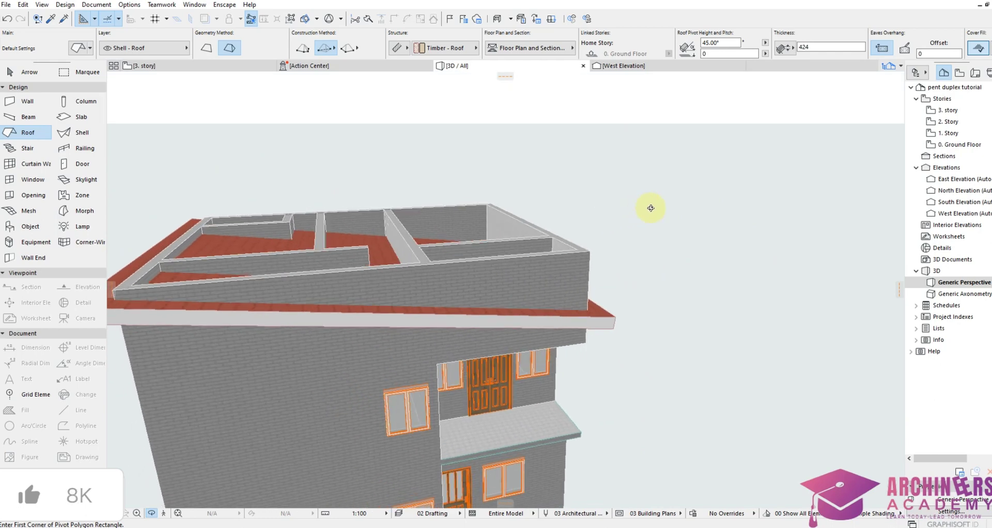
# On the 3. story plan, enclose the whole building and its roof in a rectangular marquee.
pyautogui.click(951, 110)
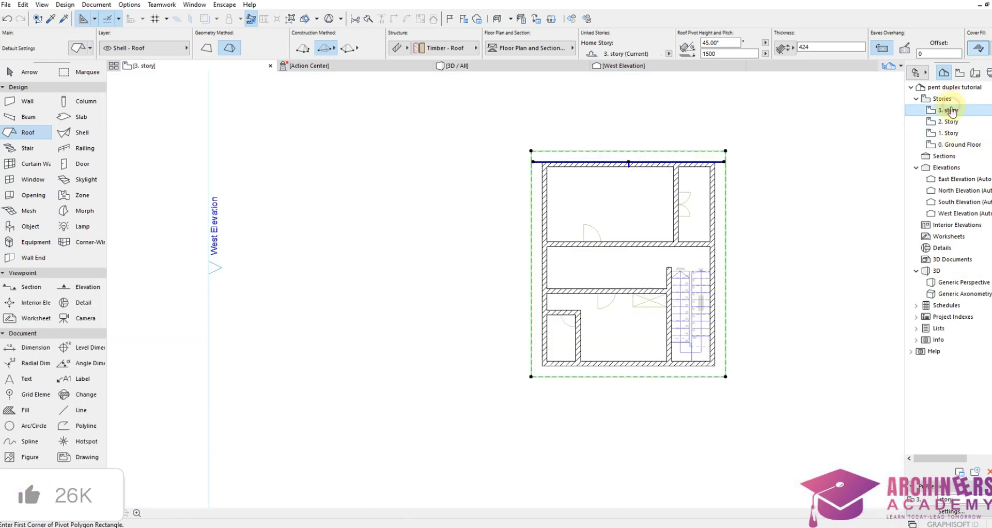
pyautogui.click(747, 202)
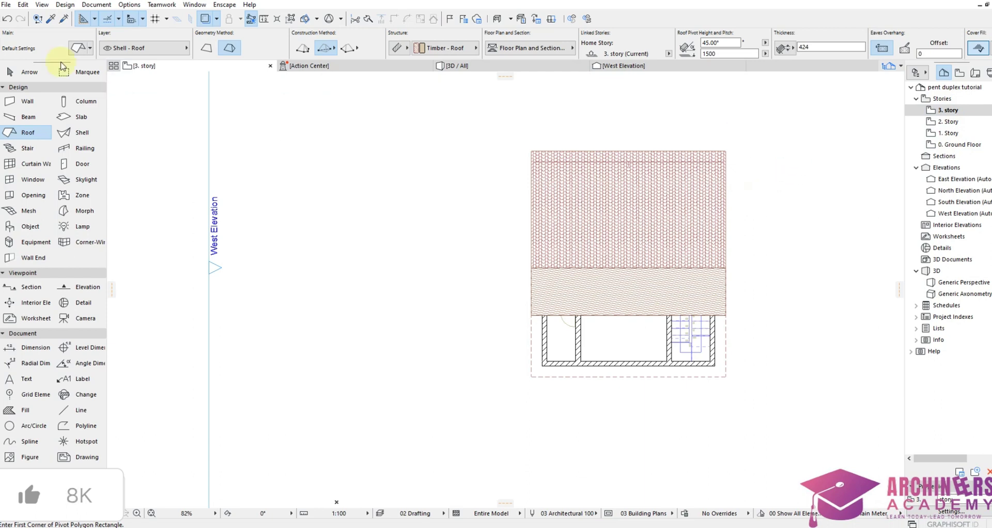
pyautogui.click(88, 72)
pyautogui.click(504, 138)
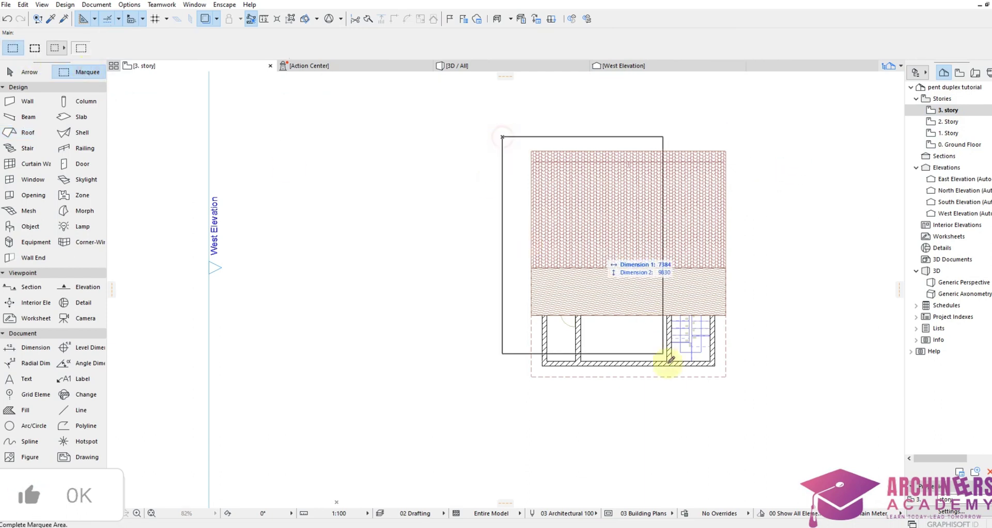
pyautogui.click(755, 418)
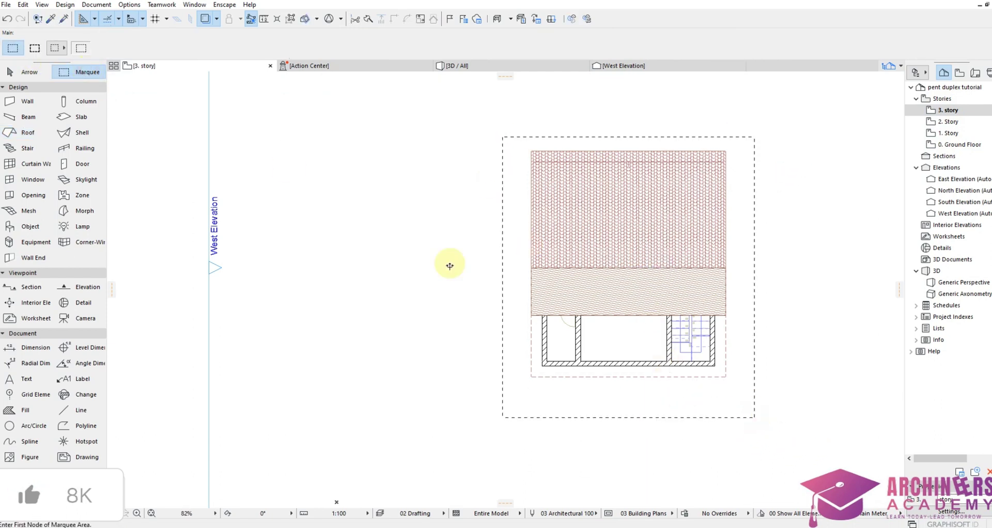
# Select all walls and the roof inside the marquee and trim the walls to the roof from the current selection.
pyautogui.click(23, 103)
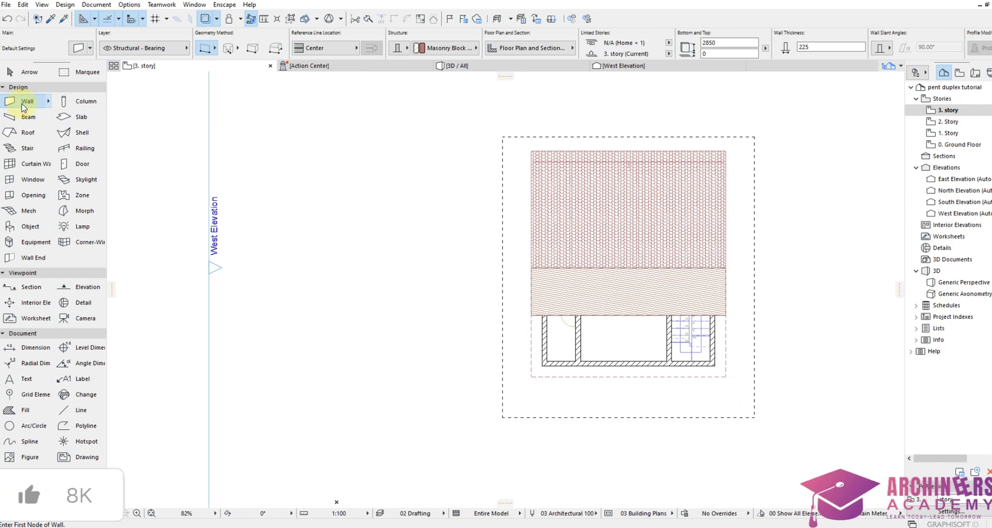
pyautogui.hotkey('ctrl', 'a')
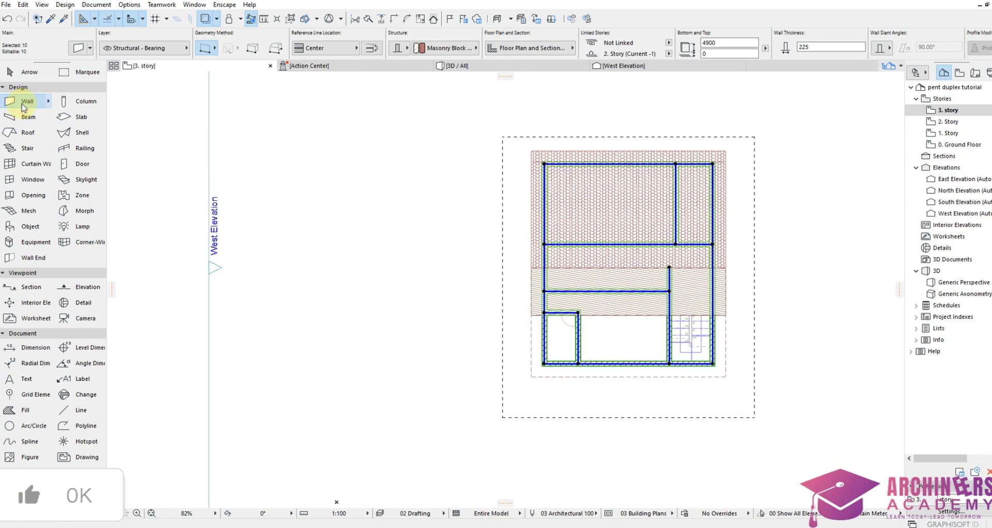
pyautogui.click(25, 133)
pyautogui.hotkey('ctrl', 'a')
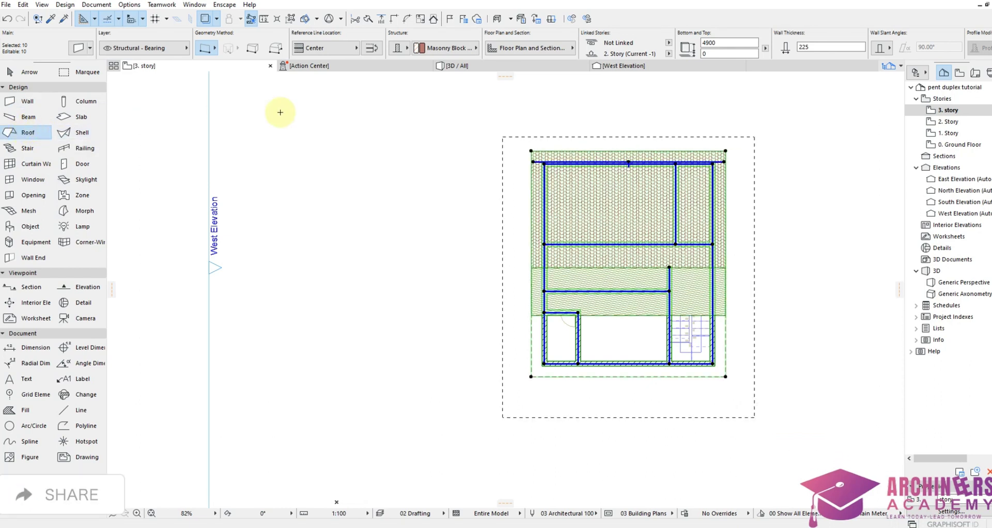
pyautogui.rightClick(766, 152)
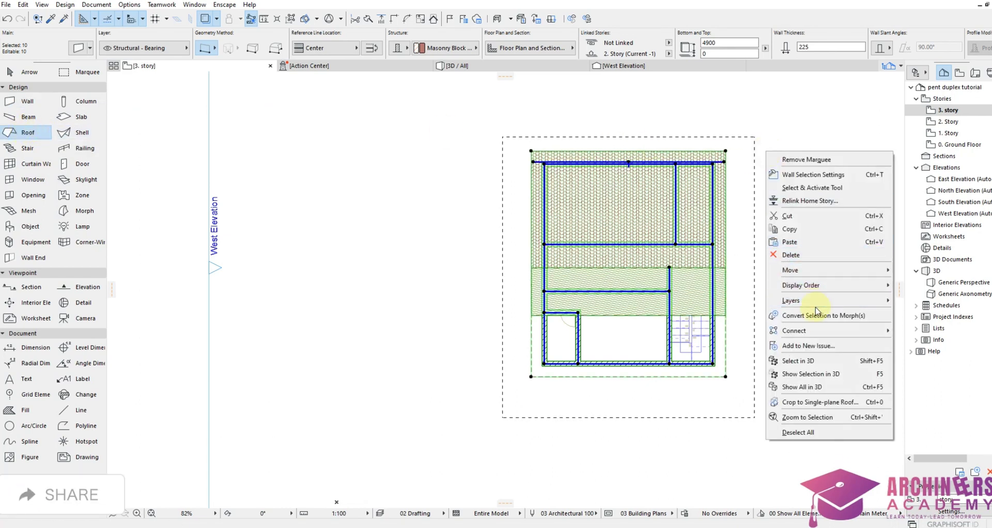
pyautogui.moveTo(818, 331)
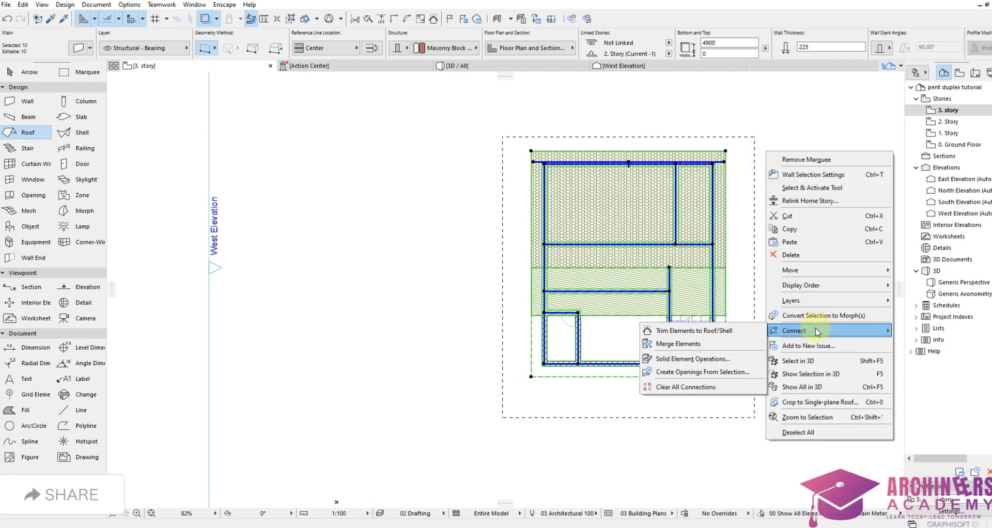
pyautogui.click(694, 334)
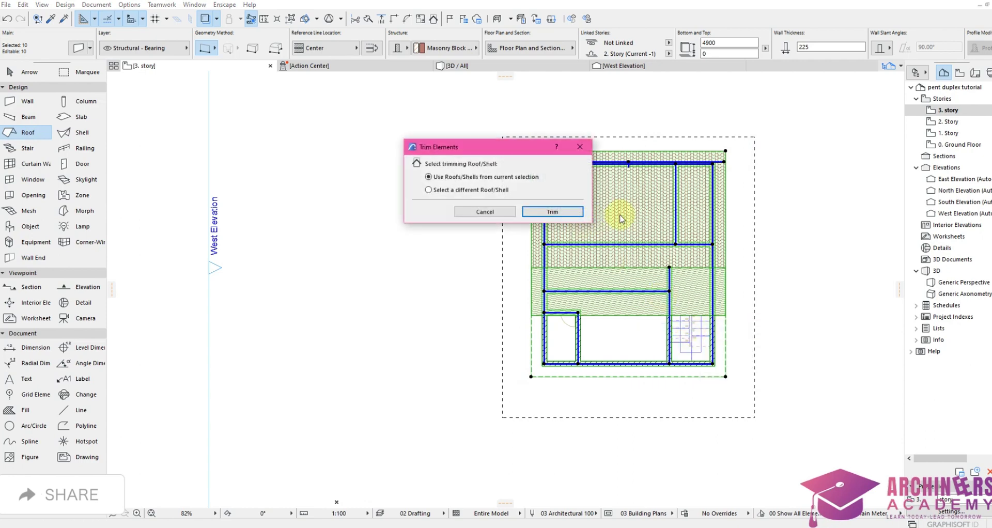
pyautogui.click(549, 211)
pyautogui.press('Escape')
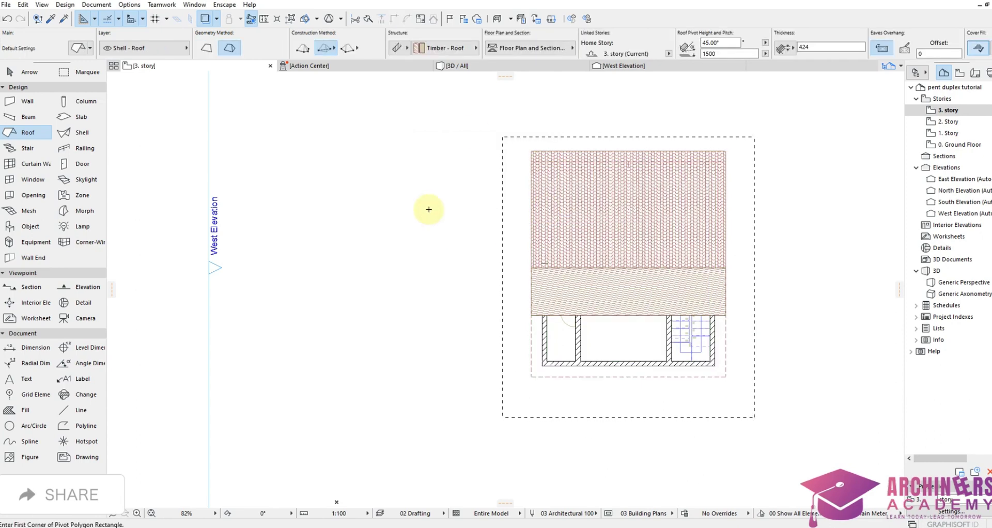
# Inspect in 3D how the trimmed upper walls meet the sloping roof.
pyautogui.click(492, 67)
pyautogui.keyDown('shift'); pyautogui.moveTo(554, 269); pyautogui.dragTo(499, 329, button='middle'); pyautogui.keyUp('shift')
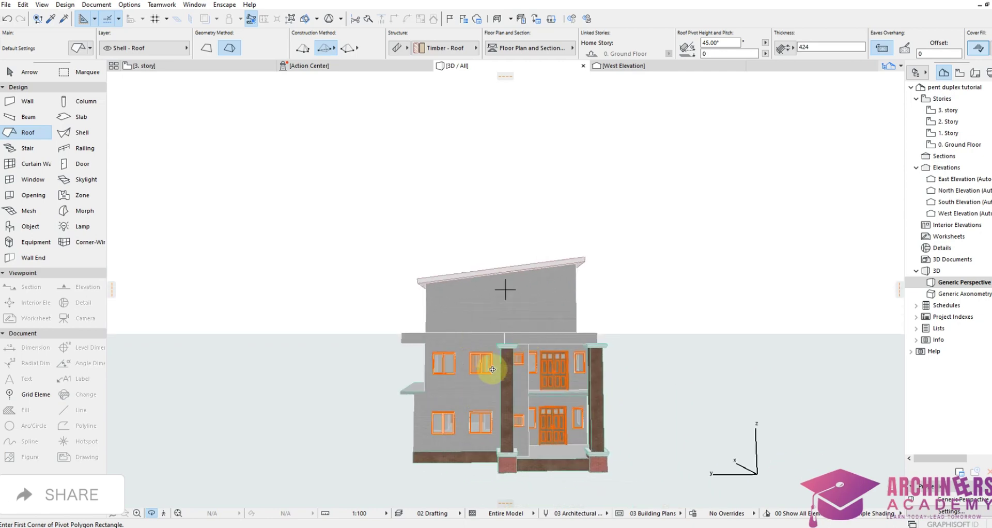
pyautogui.scroll(3, 517, 367)
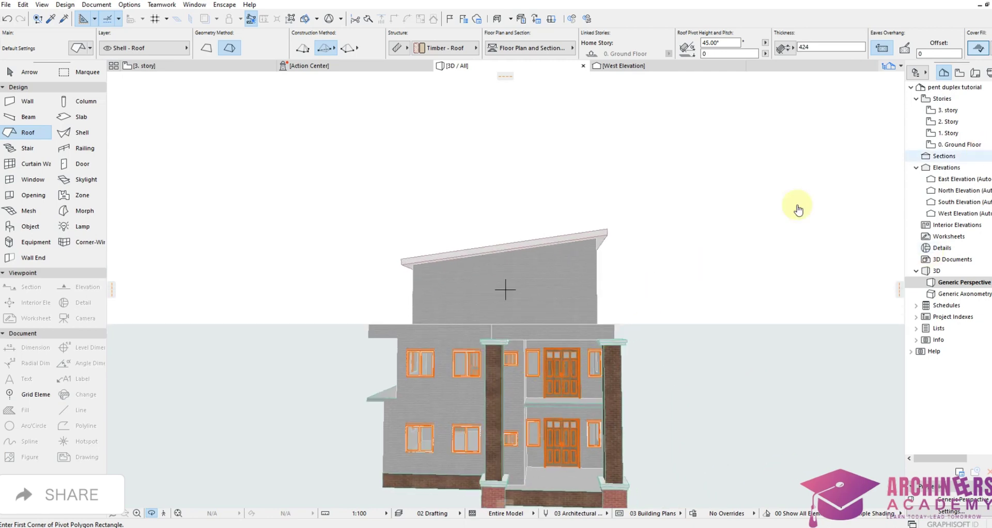
# On the 1. Story plan, change the trace reference to Above Current Story.
pyautogui.doubleClick(951, 123)
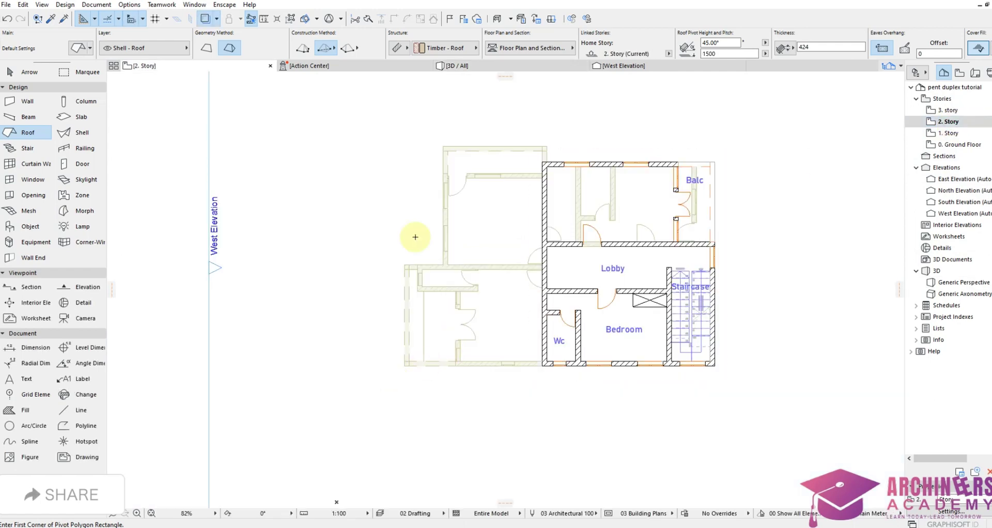
pyautogui.click(943, 134)
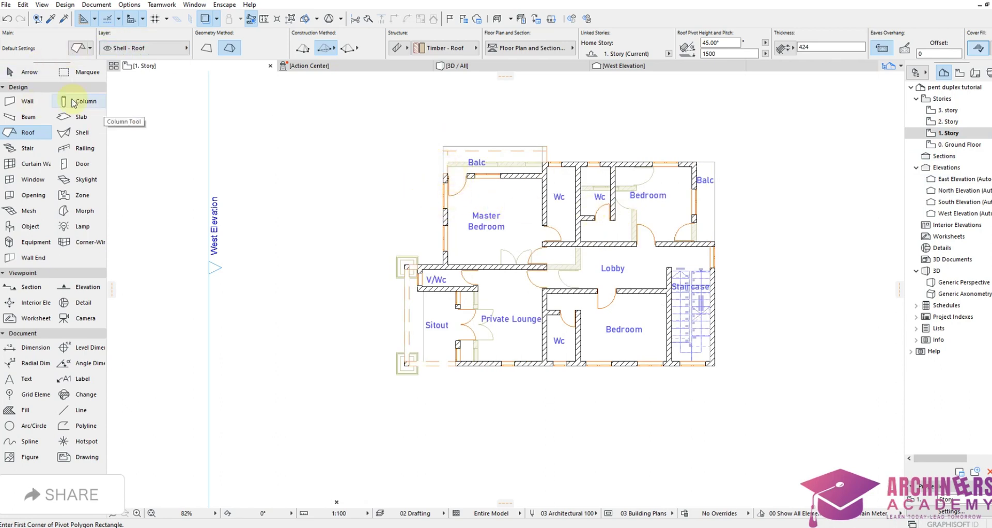
pyautogui.click(66, 73)
pyautogui.click(385, 124)
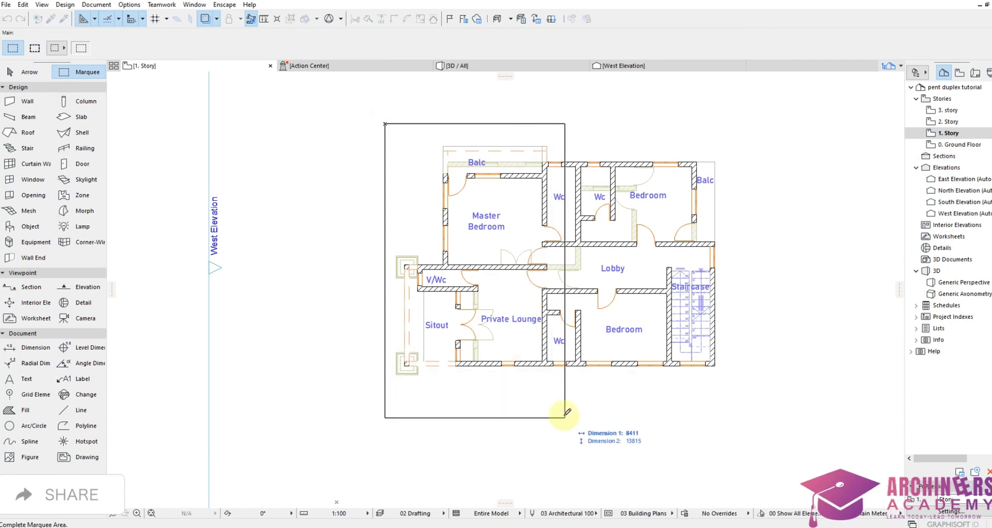
pyautogui.press('Escape')
pyautogui.rightClick(563, 146)
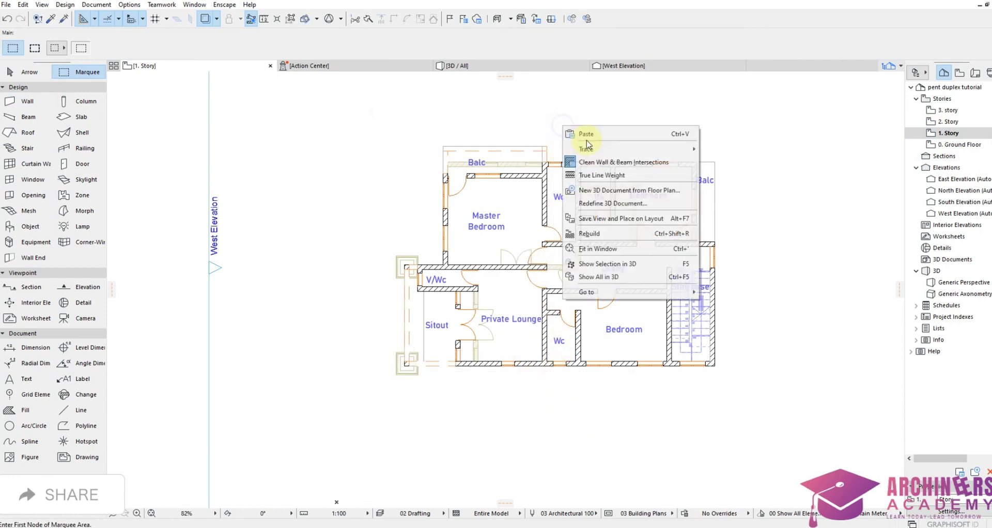
pyautogui.moveTo(636, 148)
pyautogui.moveTo(742, 162)
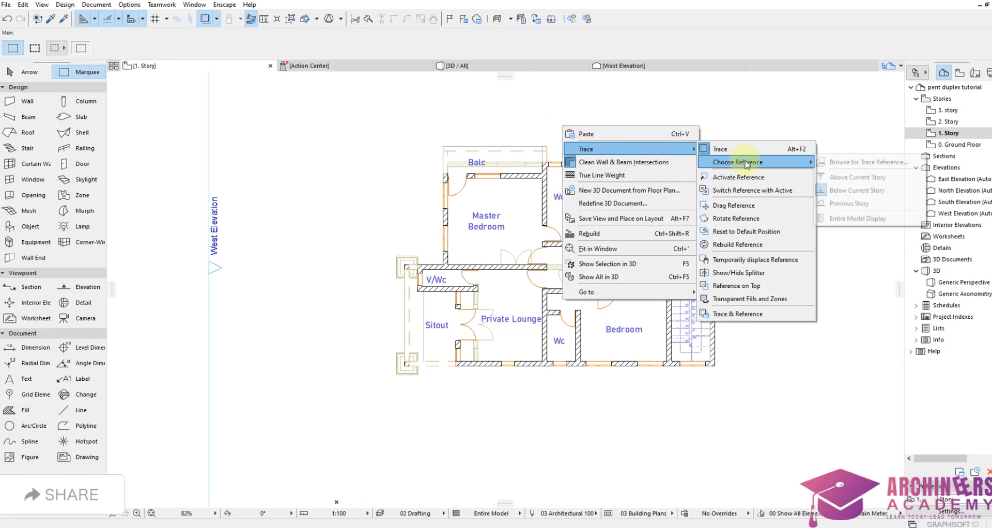
pyautogui.click(867, 180)
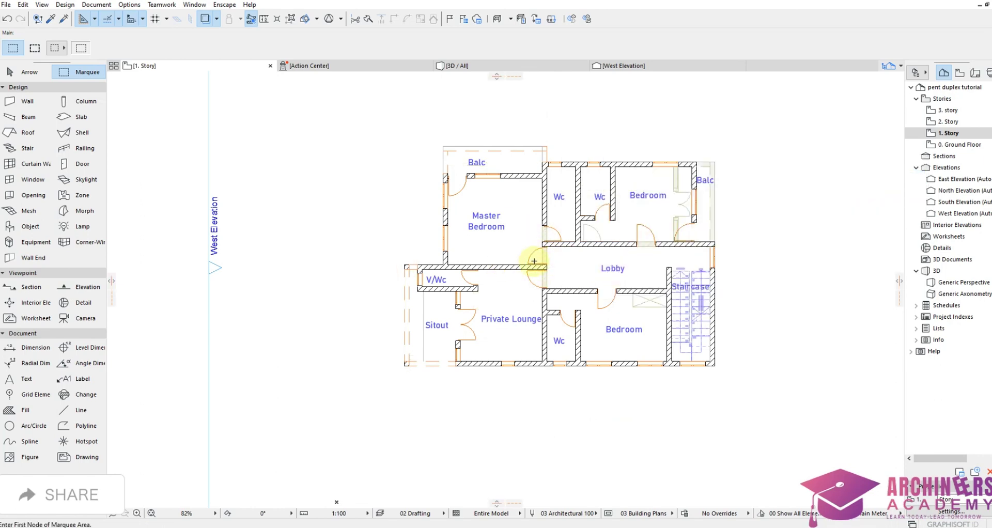
pyautogui.scroll(1, 534, 261)
pyautogui.scroll(-2, 566, 258)
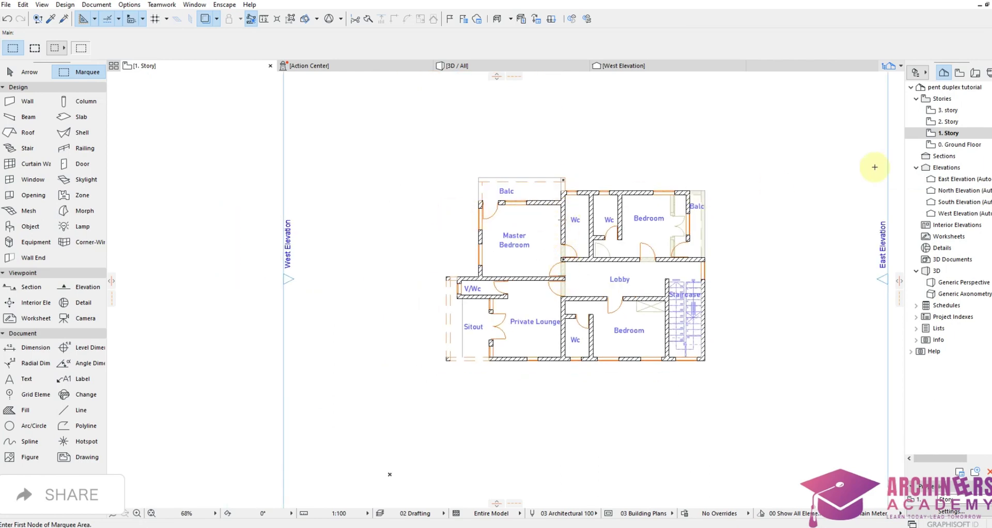
# On the 1. Story plan, enclose the wing on the West Elevation side in a marquee and select all walls inside.
pyautogui.click(948, 123)
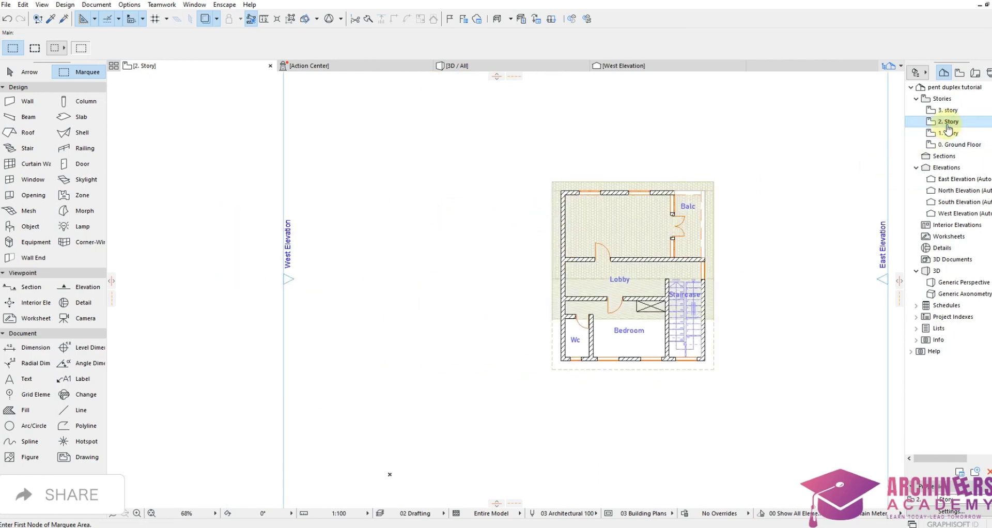
pyautogui.click(948, 134)
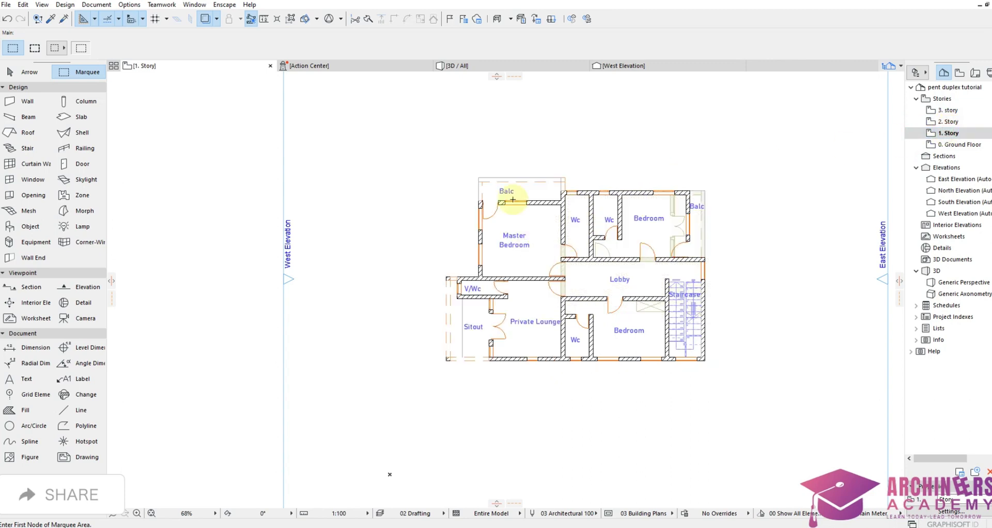
pyautogui.click(385, 130)
pyautogui.click(556, 420)
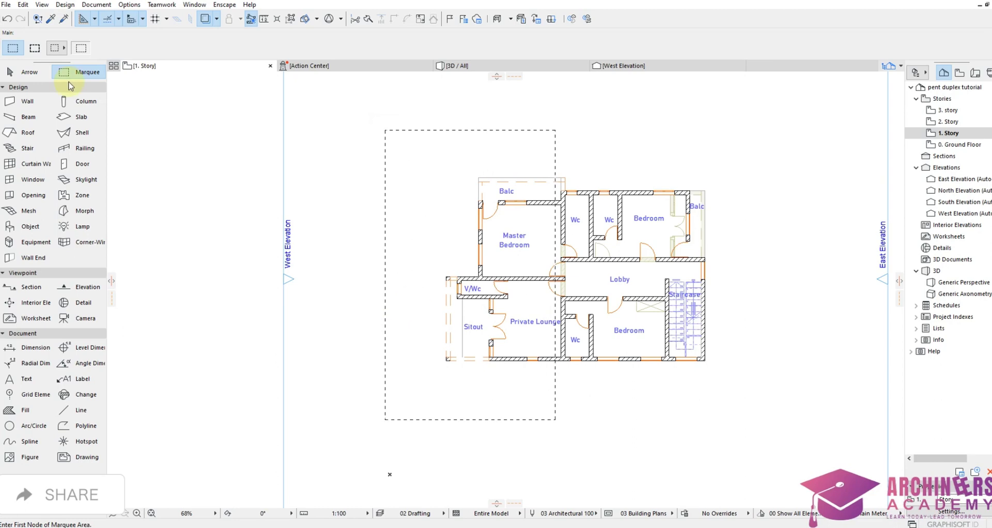
pyautogui.click(20, 101)
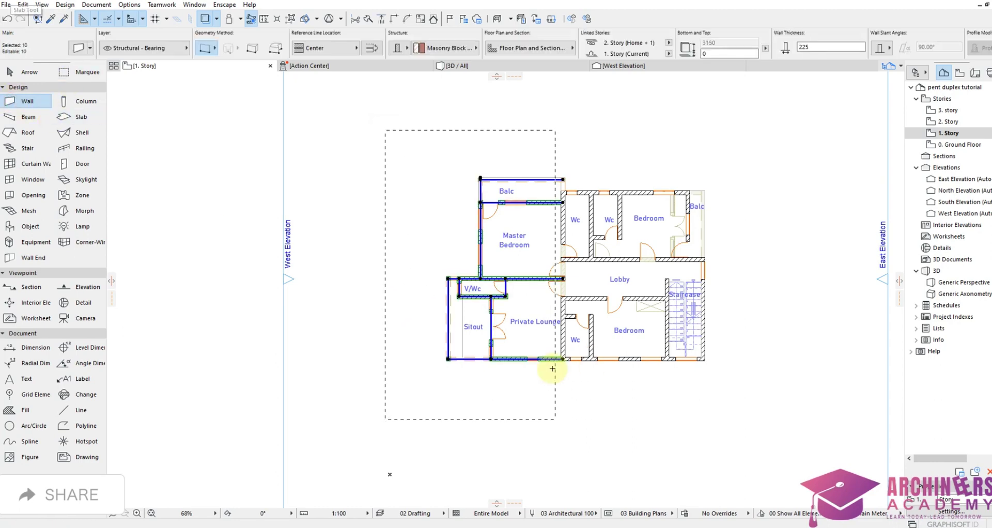
# Set the selected walls' top offset to 1900 with the top linked to 2. Story.
pyautogui.scroll(2, 554, 357)
pyautogui.scroll(2, 563, 361)
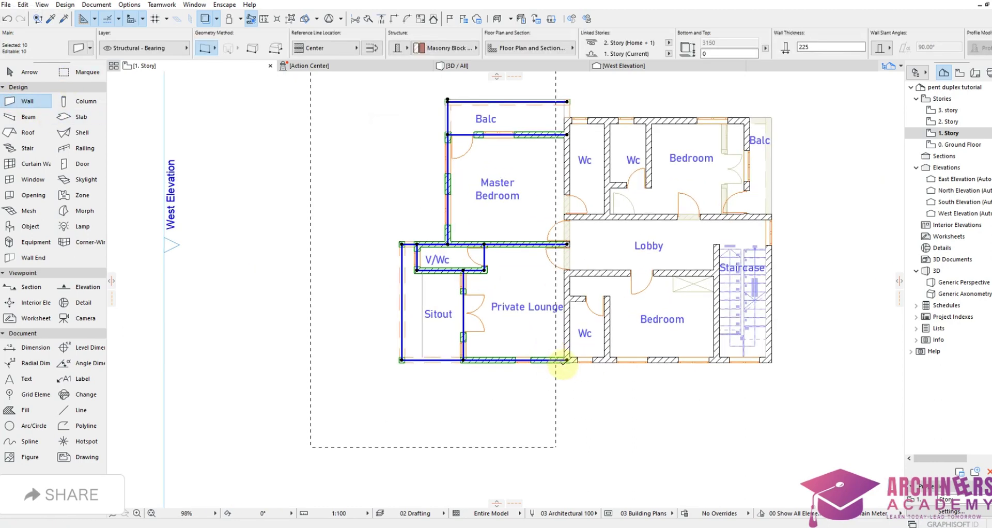
pyautogui.scroll(-4, 597, 341)
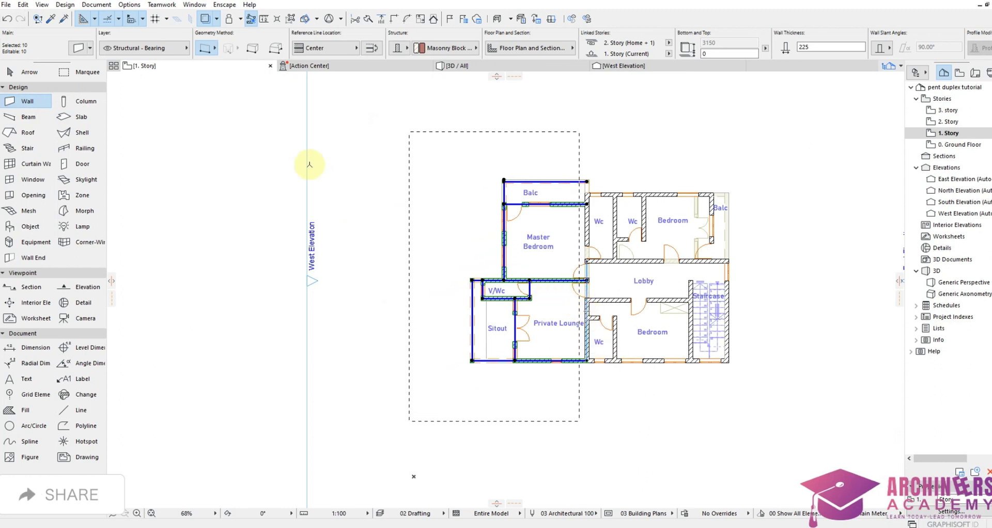
pyautogui.click(78, 49)
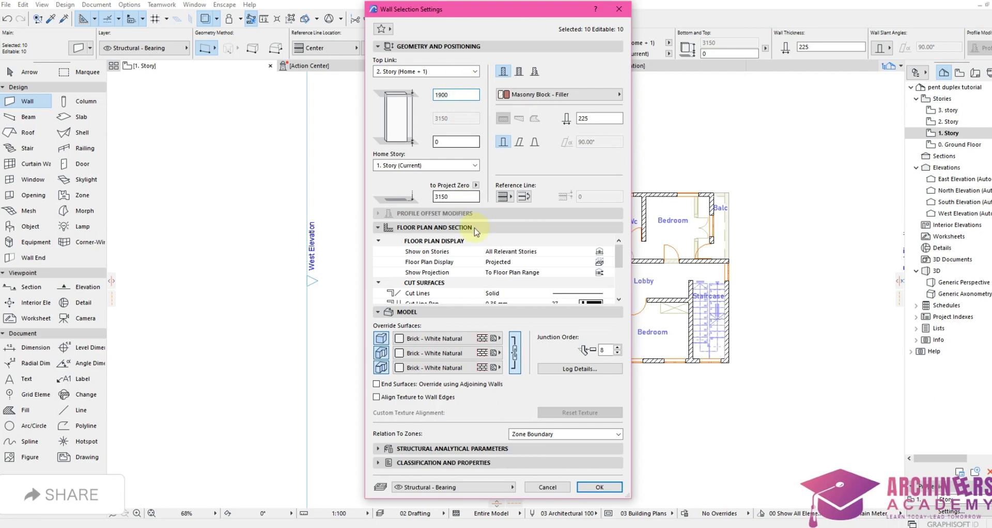
pyautogui.click(600, 487)
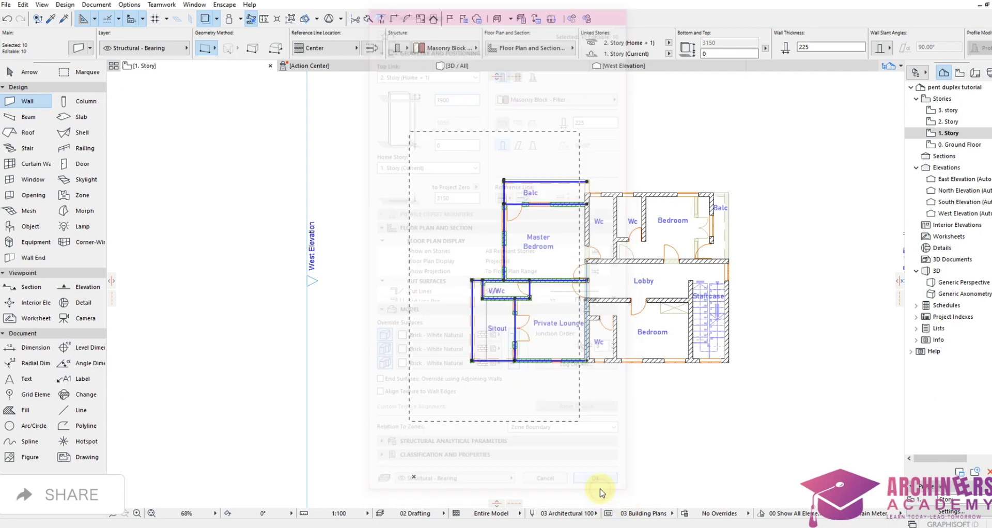
# Open the 2. Story plan with the raised walls and clear the marquee.
pyautogui.doubleClick(948, 121)
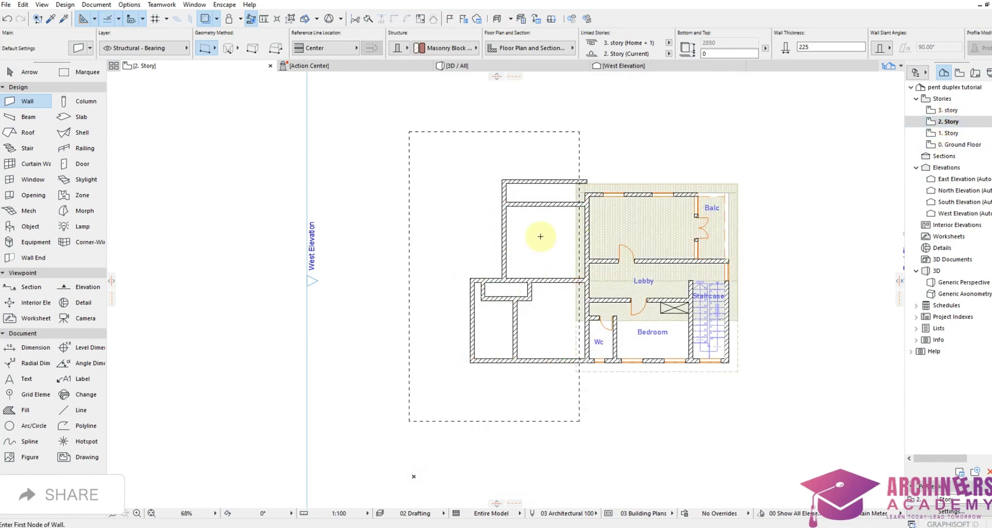
pyautogui.press('Escape')
pyautogui.scroll(3, 586, 175)
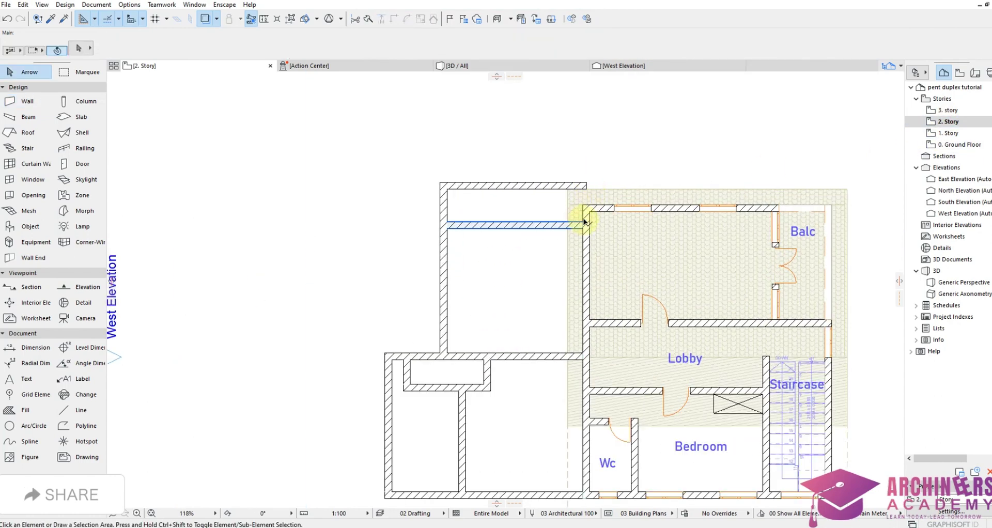
pyautogui.click(587, 209)
pyautogui.click(588, 209)
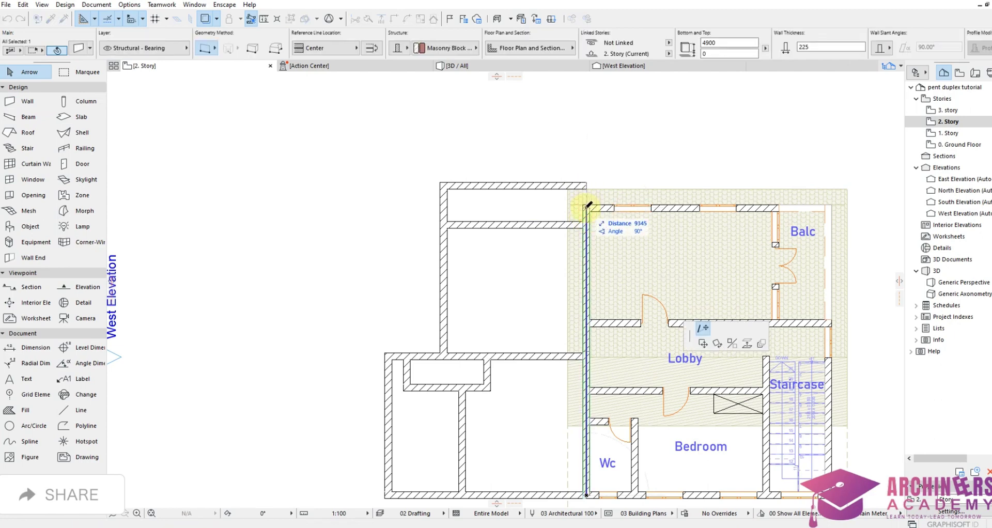
pyautogui.press('Escape')
pyautogui.press('Escape')
# Copy a raised wall's settings and draw a short wall closing the gap between the outermost balcony wall's end and the main block's corner.
pyautogui.keyDown('alt'); pyautogui.click(557, 223); pyautogui.keyUp('alt')
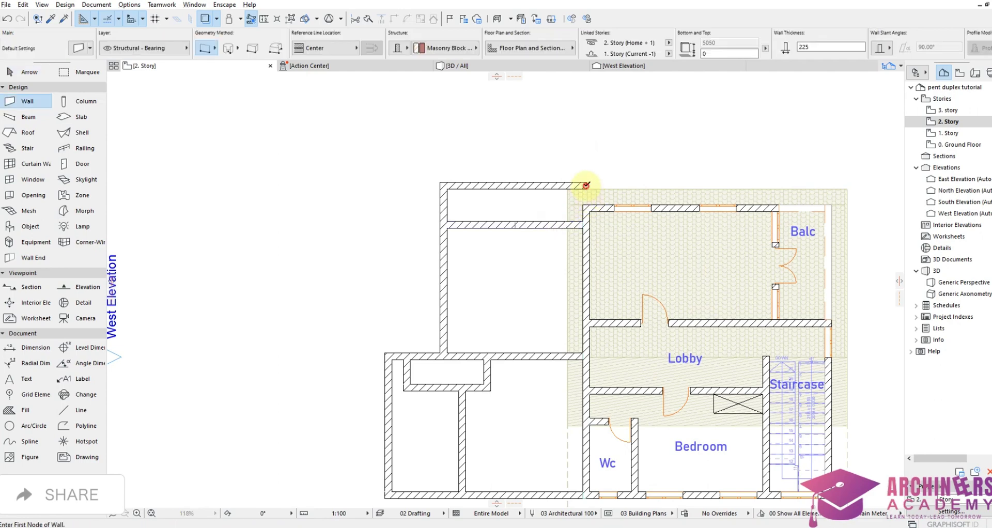
pyautogui.click(585, 185)
pyautogui.click(588, 205)
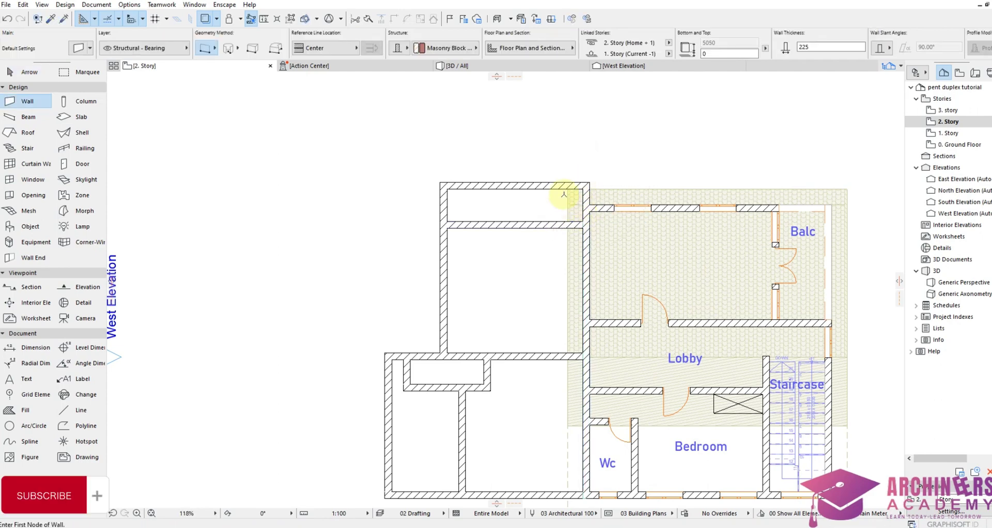
# Switch the Roof tool's construction method from rectangular to polygonal for the raised wing on the 2. Story.
pyautogui.scroll(-3, 561, 194)
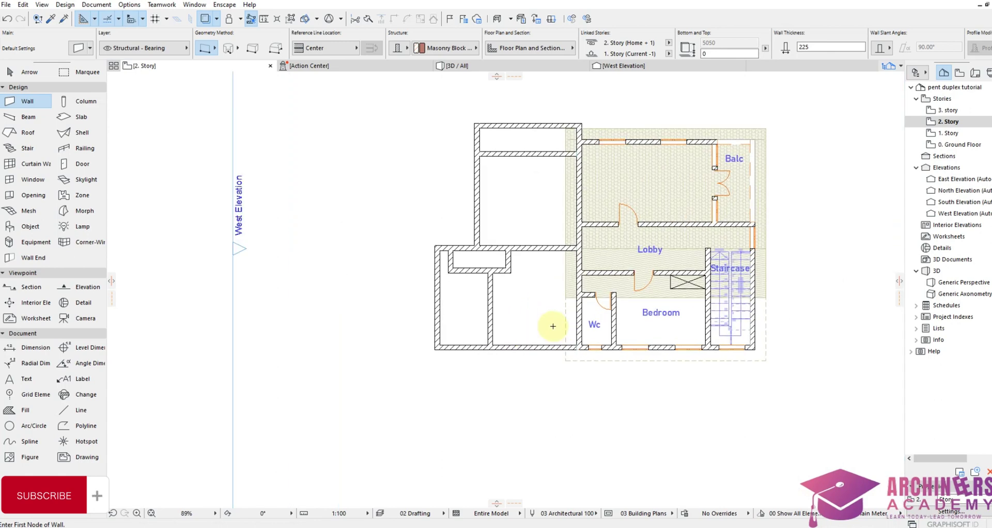
pyautogui.scroll(1, 553, 327)
pyautogui.scroll(-2, 522, 362)
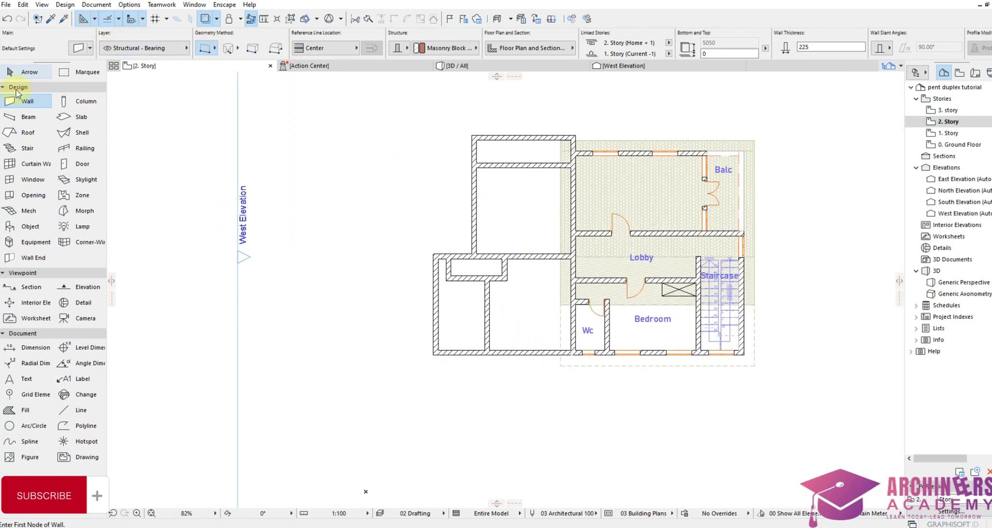
pyautogui.click(29, 133)
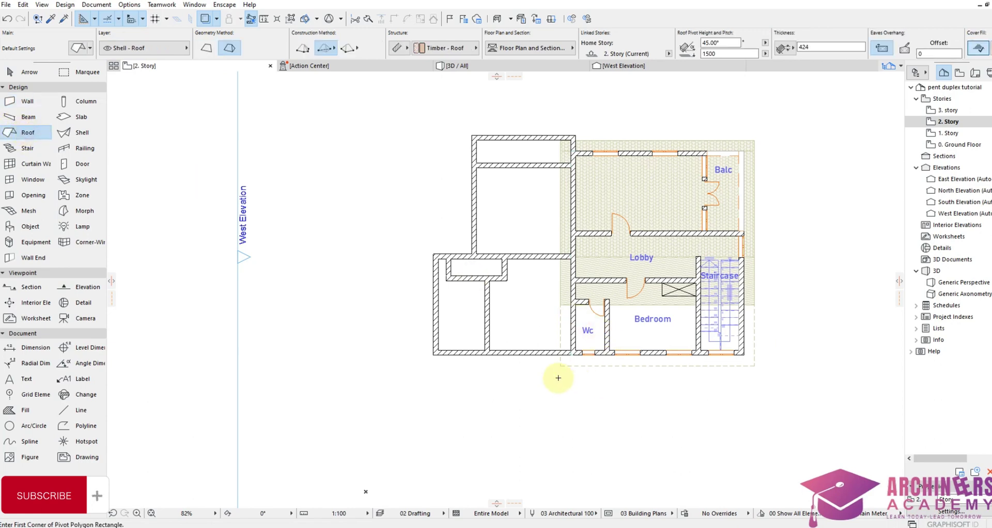
pyautogui.click(434, 356)
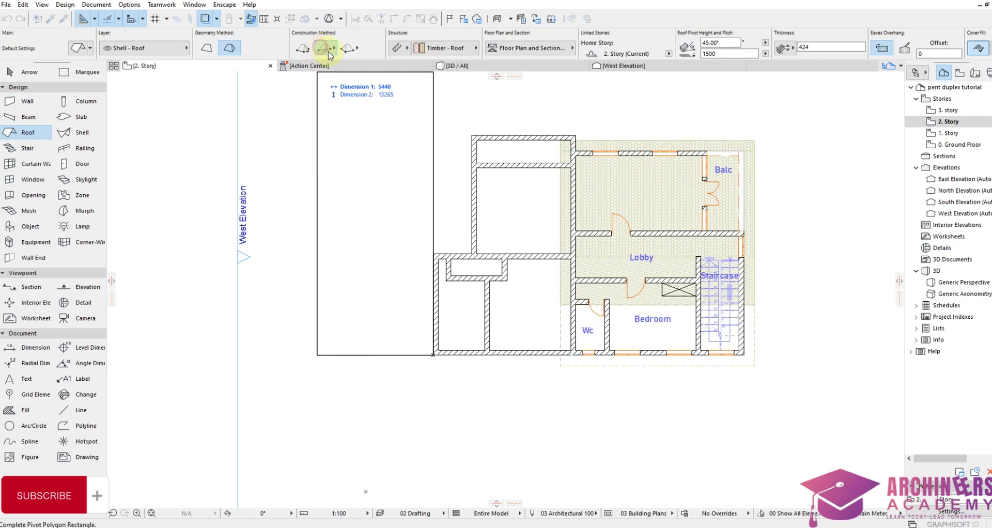
pyautogui.click(303, 51)
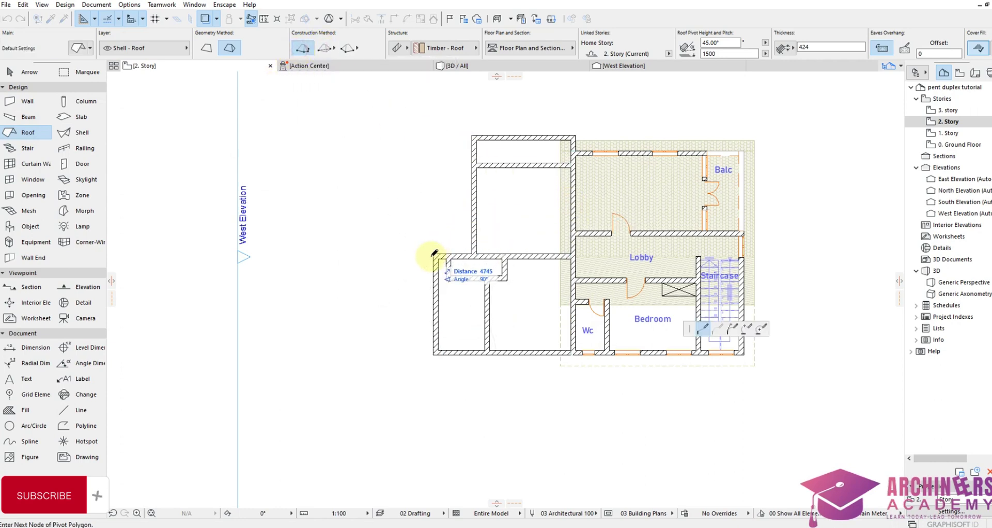
pyautogui.scroll(3, 434, 253)
pyautogui.click(436, 252)
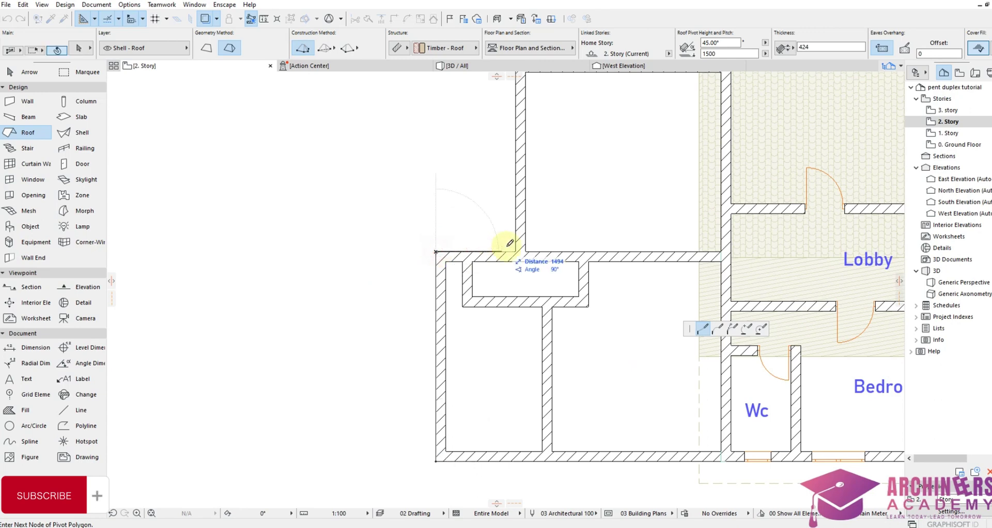
pyautogui.click(519, 252)
pyautogui.scroll(-3, 516, 256)
pyautogui.scroll(5, 522, 200)
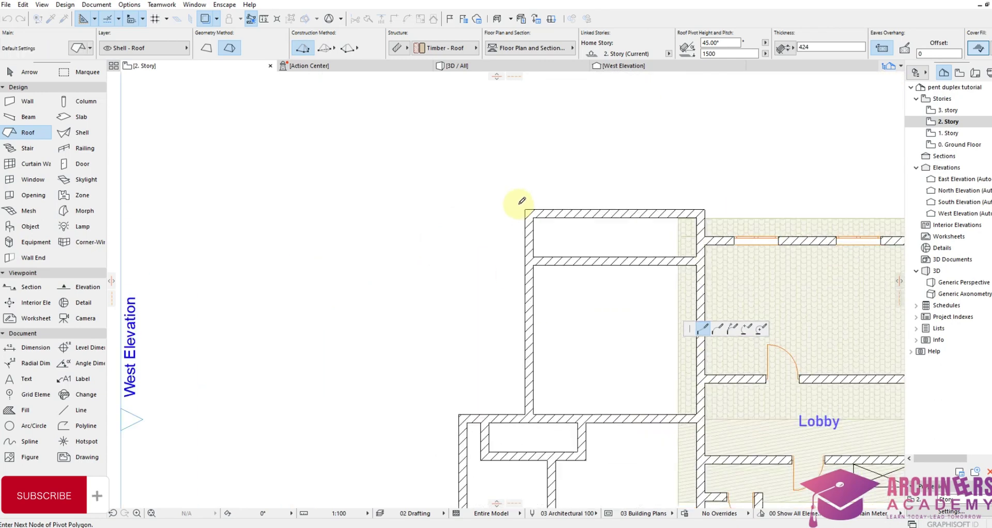
pyautogui.click(533, 213)
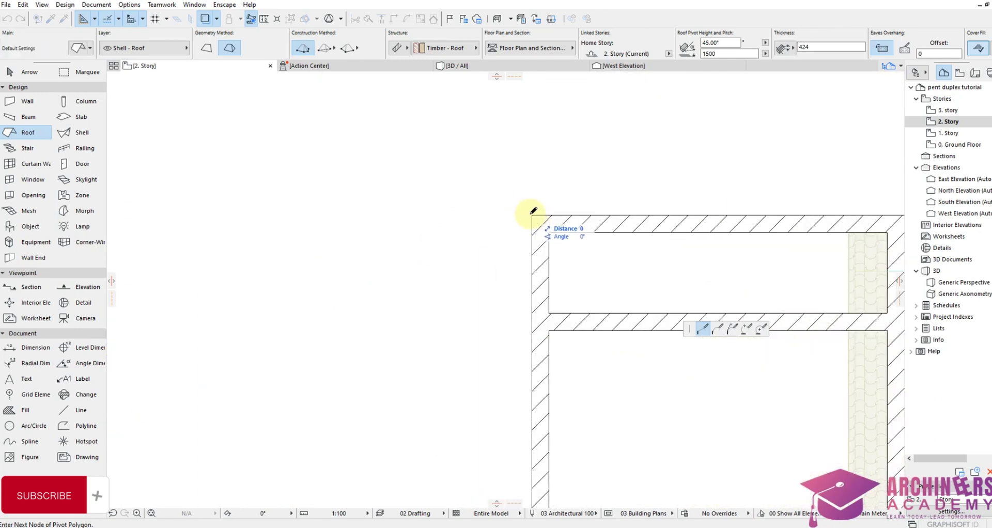
pyautogui.scroll(-3, 534, 211)
pyautogui.click(532, 356)
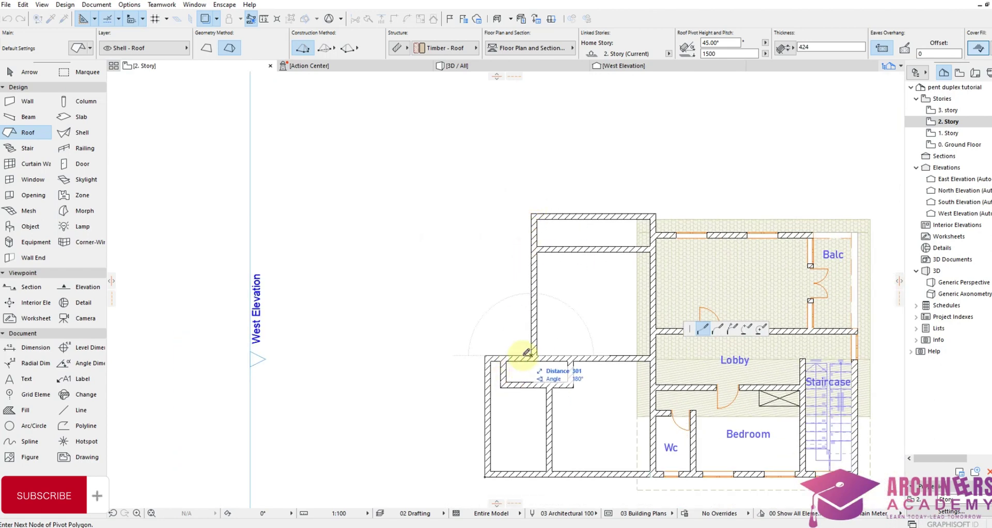
pyautogui.click(485, 476)
# Trace the raised wing's outer wall corners with the polygonal Roof tool and close the outline to create a 45° multi-plane roof.
pyautogui.scroll(3, 474, 496)
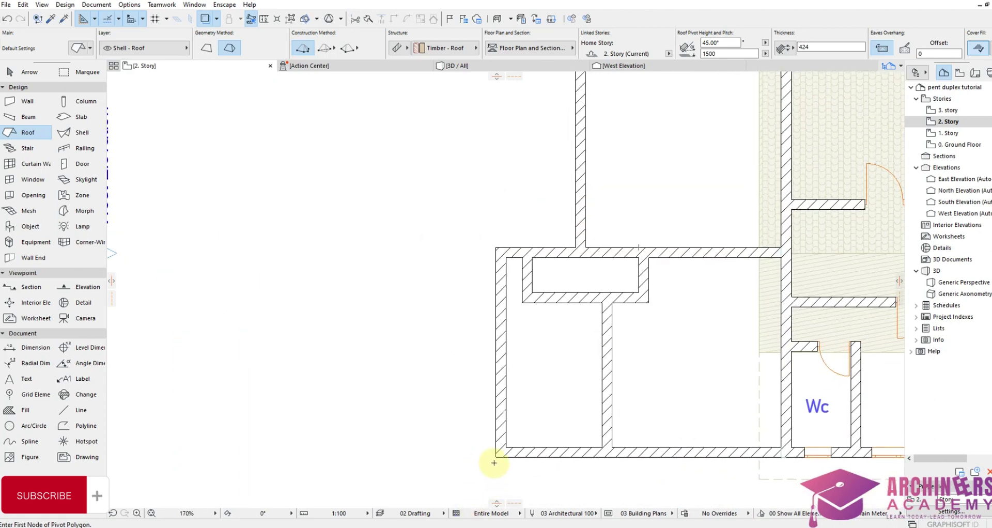
pyautogui.click(495, 456)
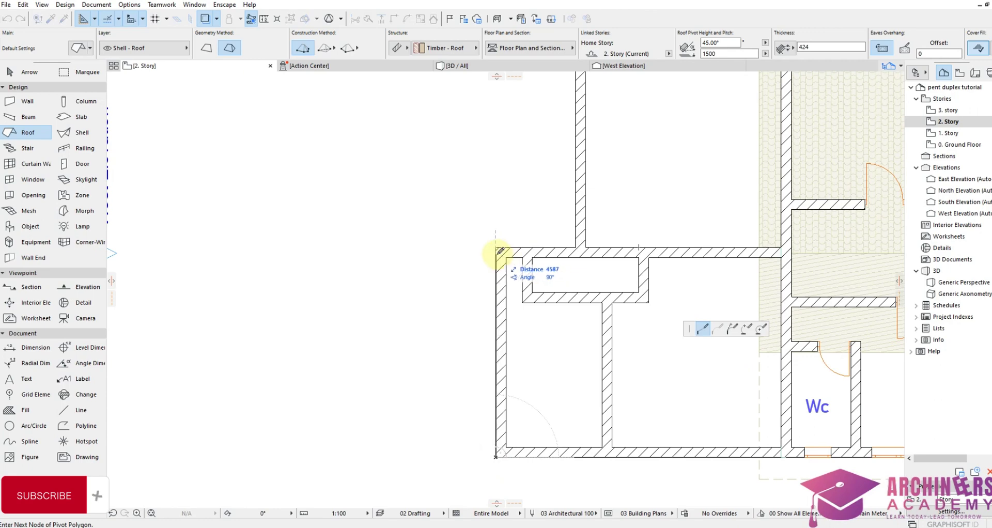
pyautogui.click(497, 247)
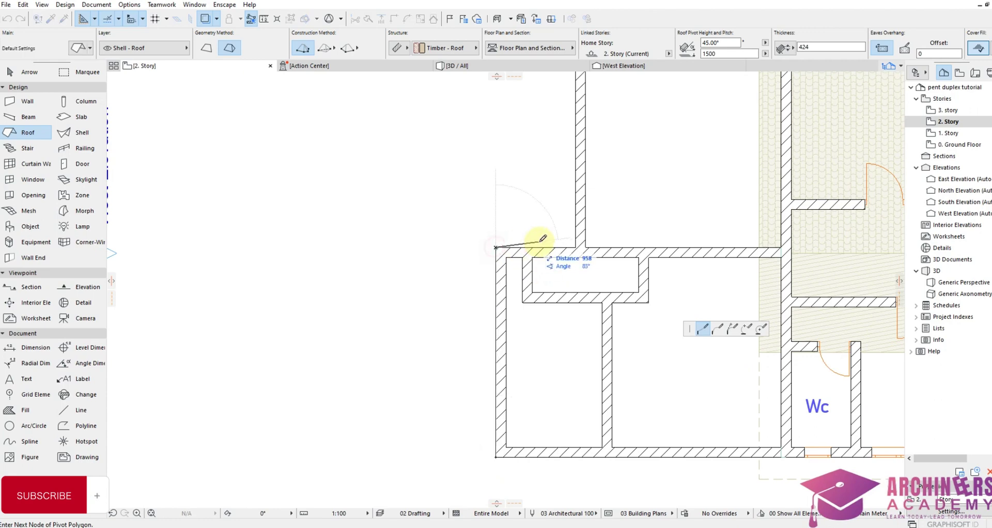
pyautogui.click(579, 246)
pyautogui.scroll(-3, 567, 306)
pyautogui.scroll(3, 576, 159)
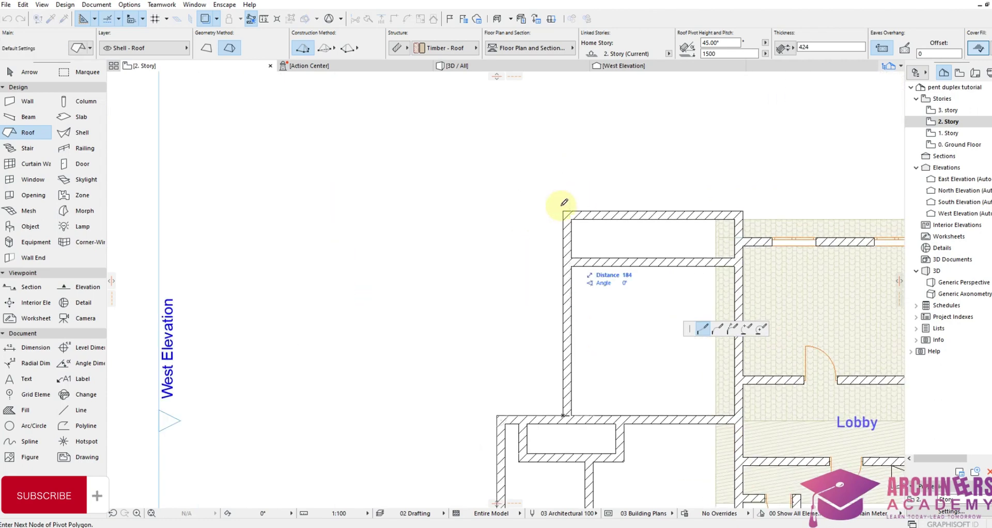
pyautogui.click(564, 209)
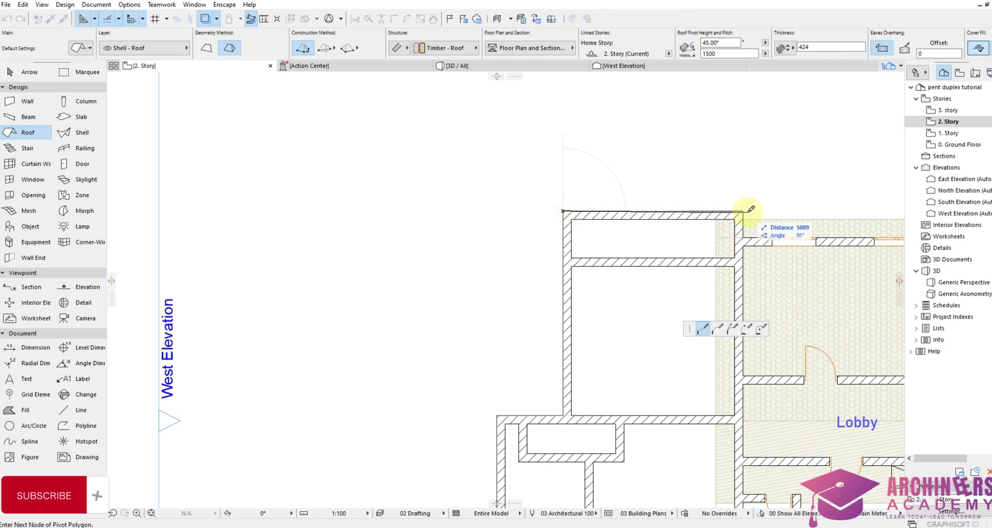
pyautogui.click(745, 210)
pyautogui.scroll(-3, 731, 177)
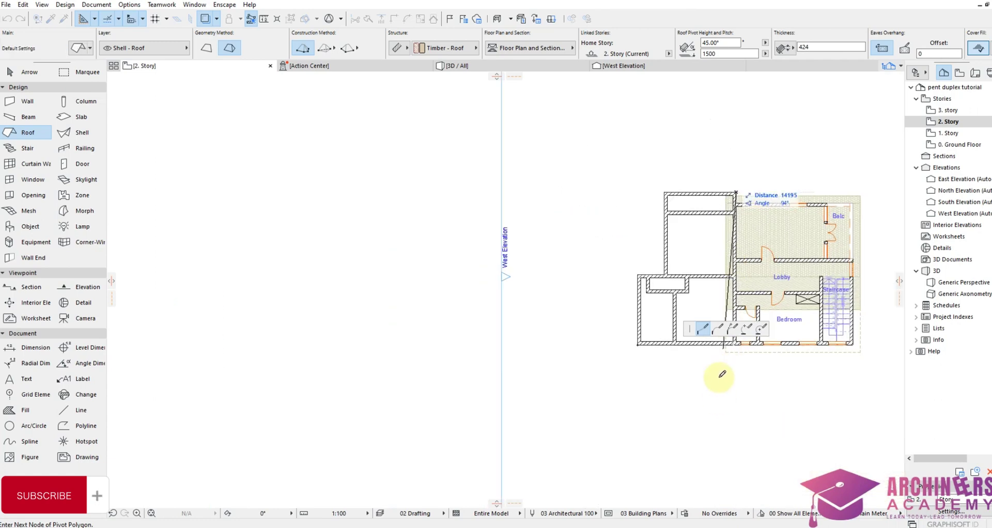
pyautogui.scroll(3, 721, 373)
pyautogui.scroll(3, 749, 313)
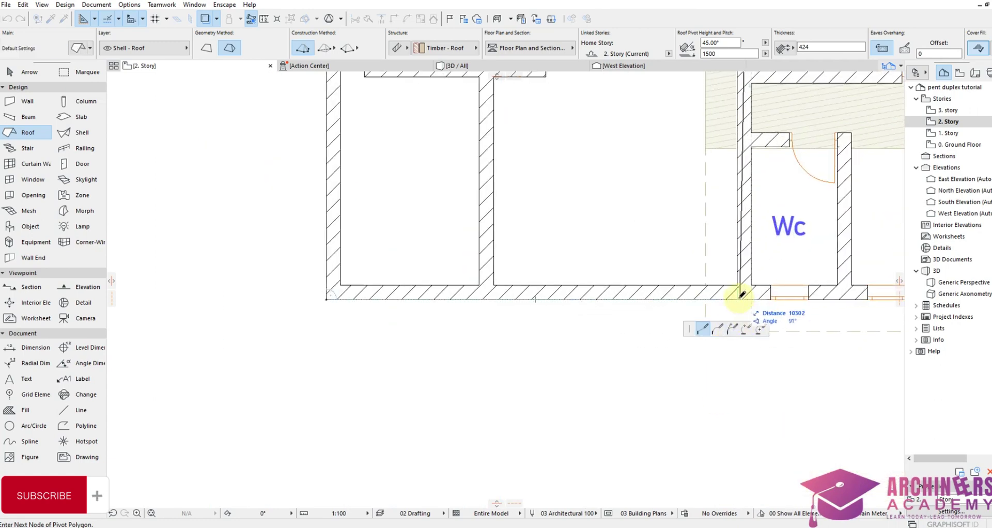
pyautogui.scroll(-3, 731, 310)
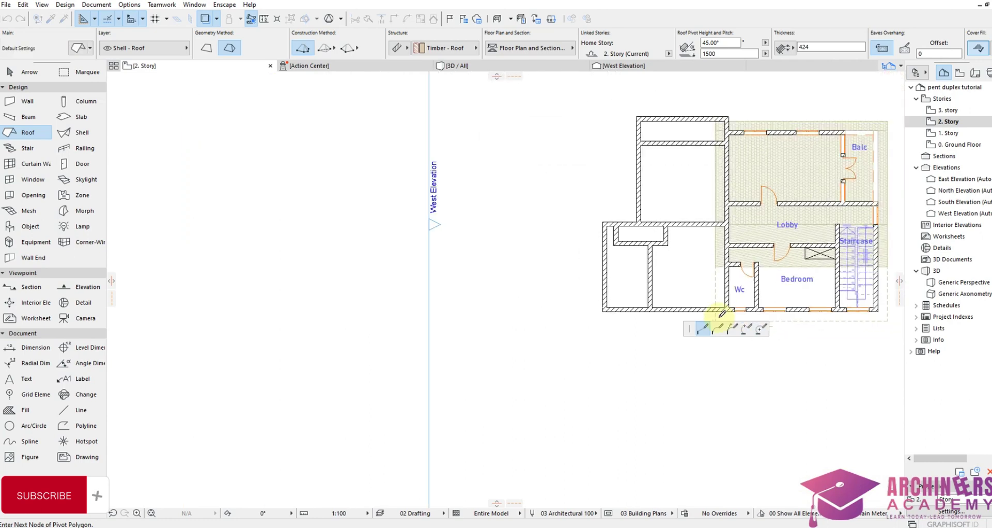
pyautogui.scroll(3, 733, 308)
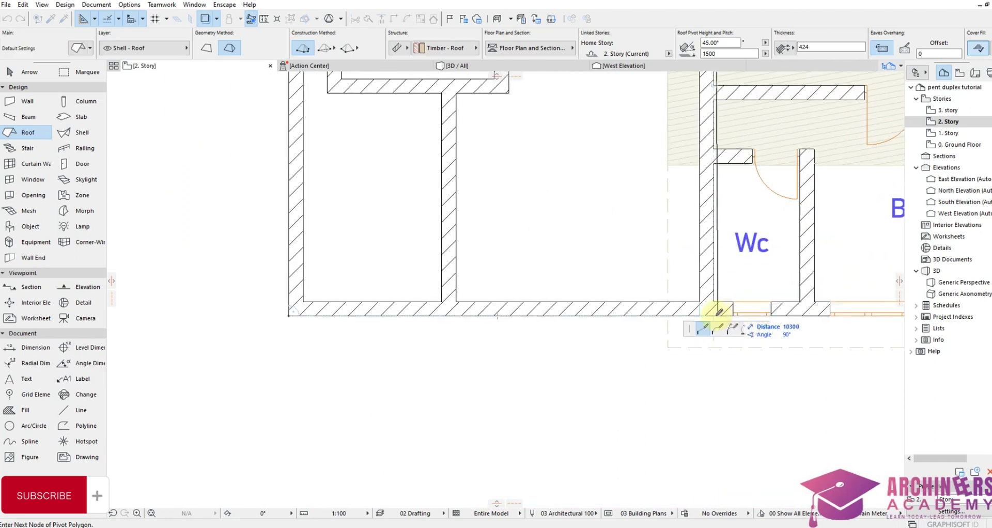
pyautogui.click(715, 314)
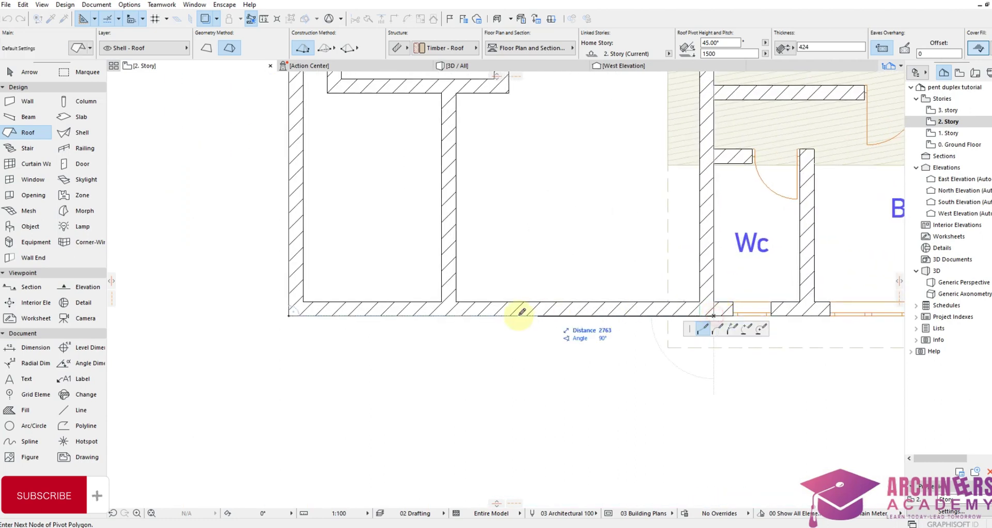
pyautogui.click(289, 314)
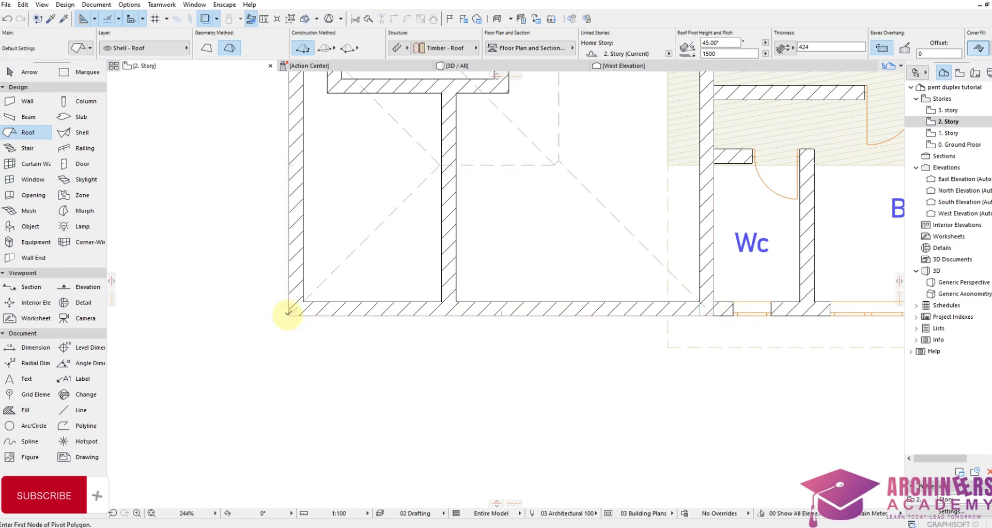
# Select the wing's new multi-plane roof and split it into single-plane roofs.
pyautogui.scroll(-2, 481, 351)
pyautogui.scroll(-3, 478, 349)
pyautogui.scroll(2, 481, 288)
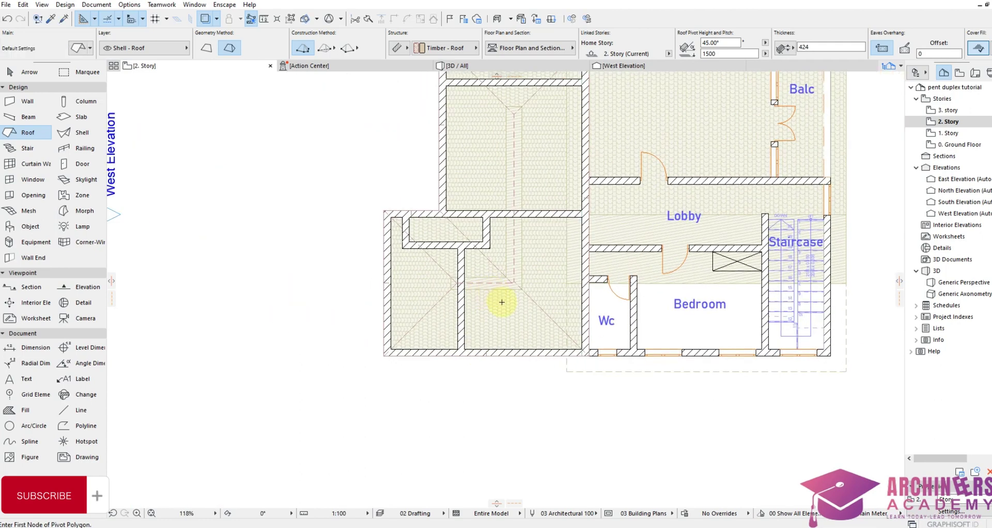
pyautogui.scroll(-2, 502, 258)
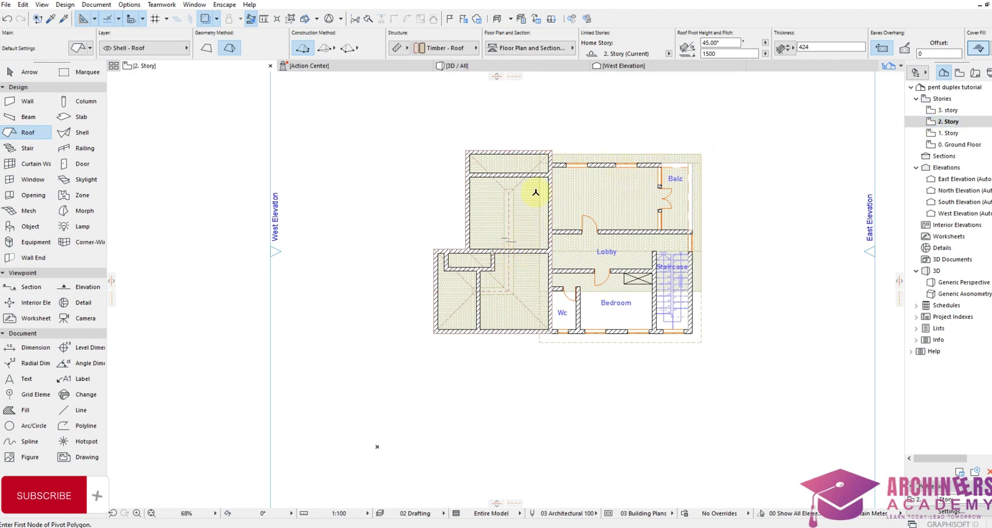
pyautogui.click(510, 200)
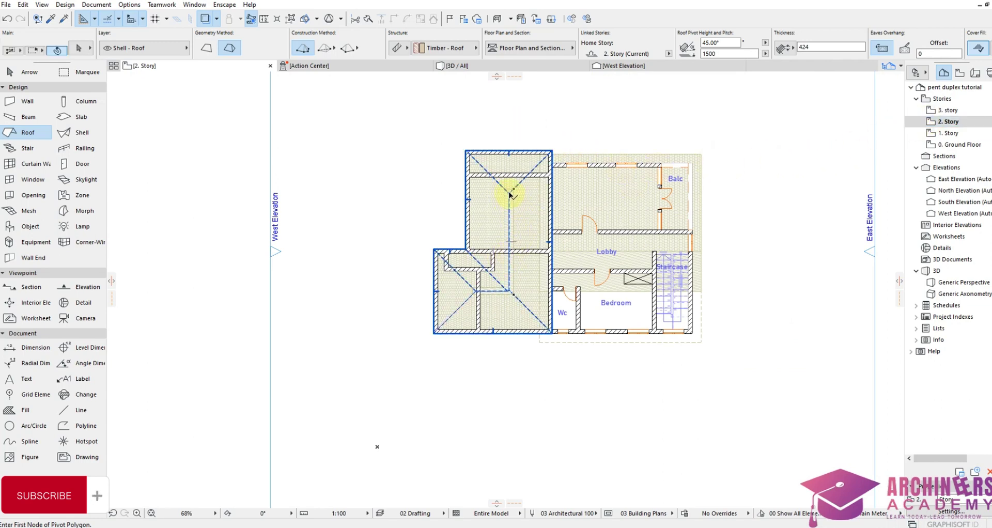
pyautogui.rightClick(404, 180)
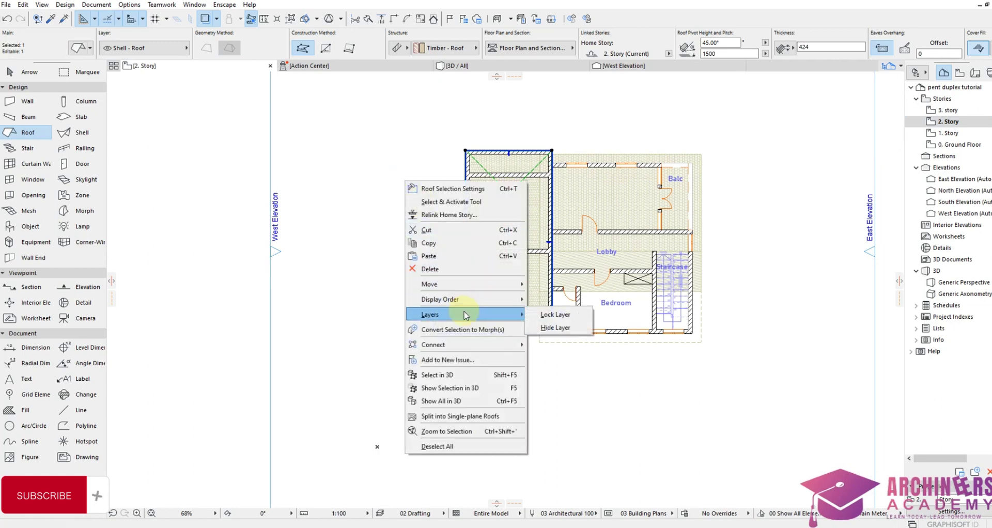
pyautogui.click(471, 417)
pyautogui.click(546, 214)
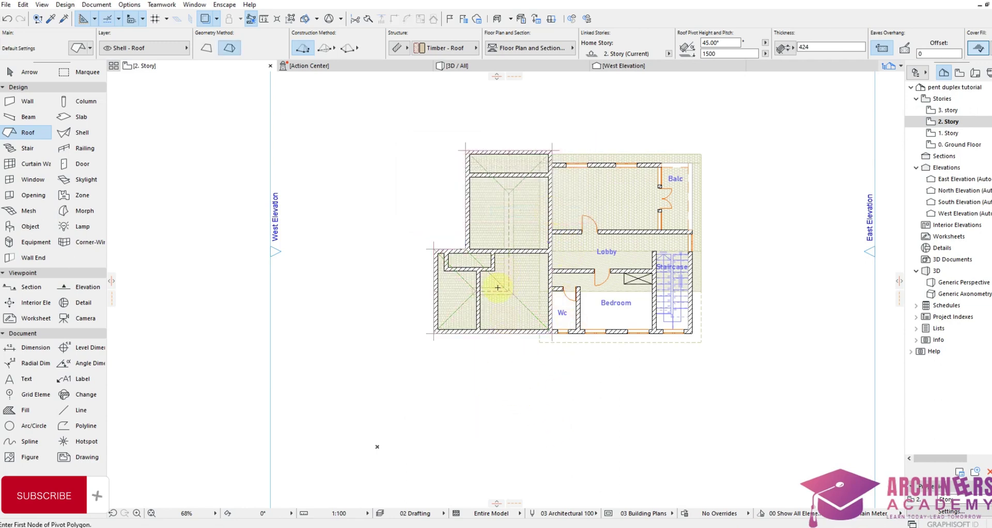
# Delete the wing's separate roof planes one by one, keeping only the plane that rises from the wall at the plan's lower edge.
pyautogui.click(500, 186)
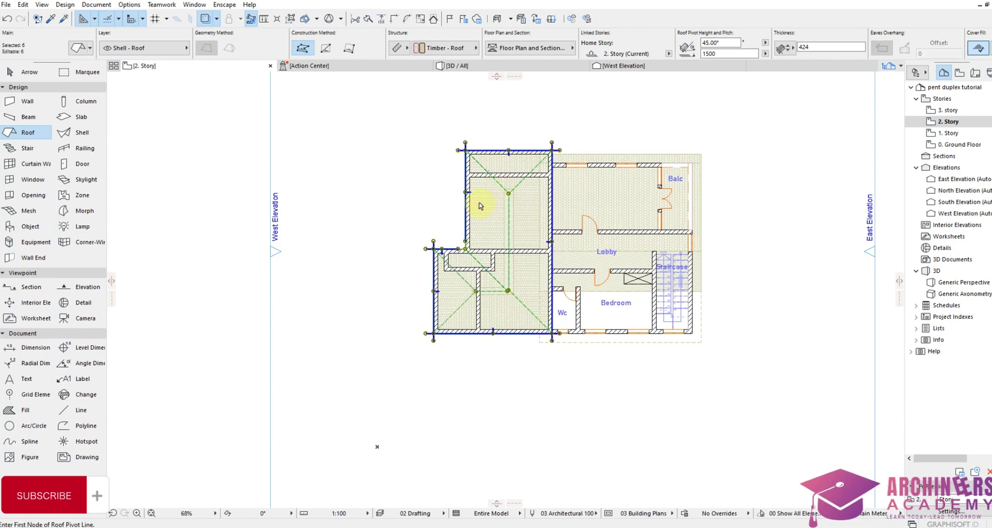
pyautogui.press('Escape')
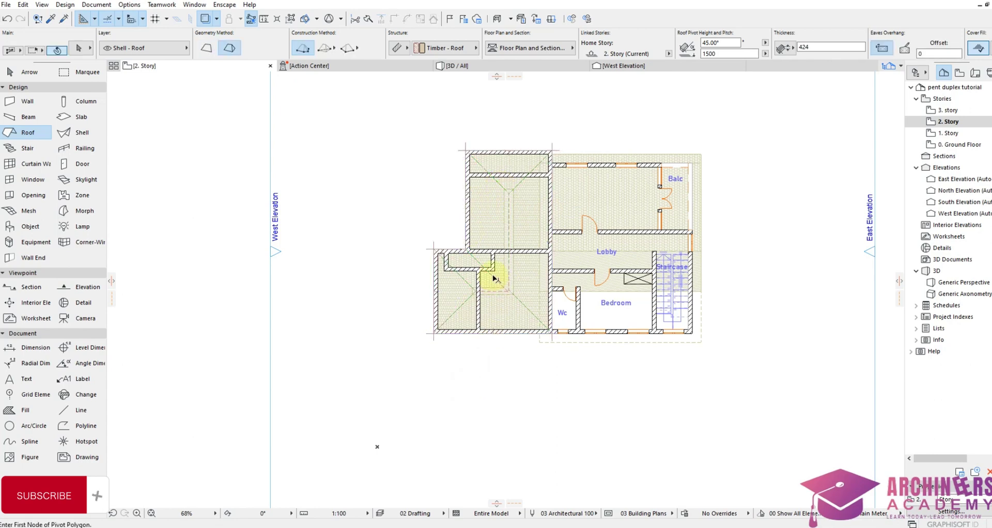
pyautogui.click(494, 278)
pyautogui.click(512, 230)
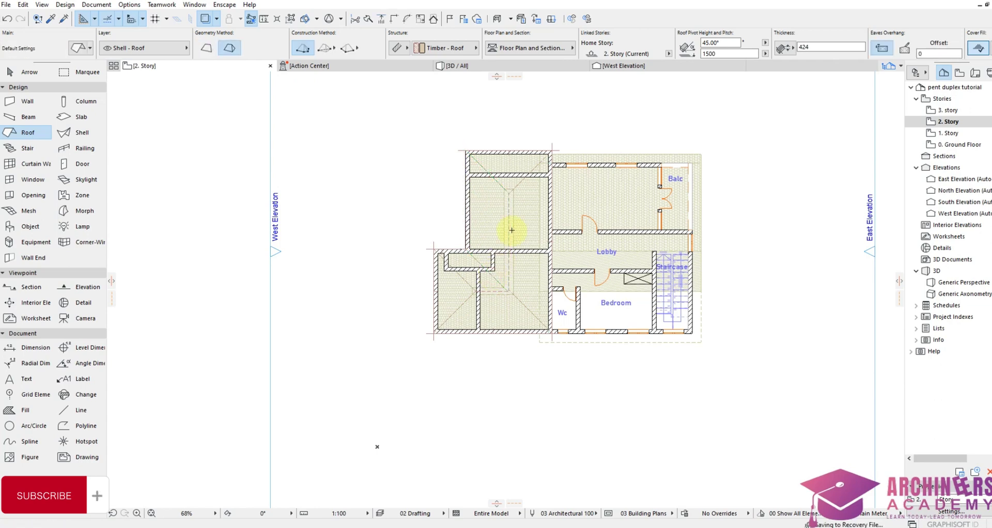
pyautogui.click(509, 212)
pyautogui.click(495, 200)
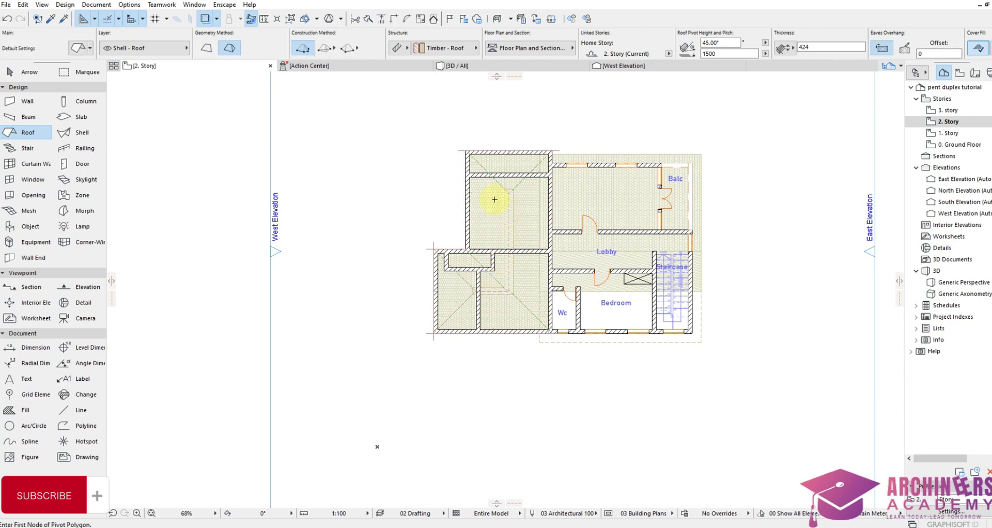
pyautogui.click(506, 192)
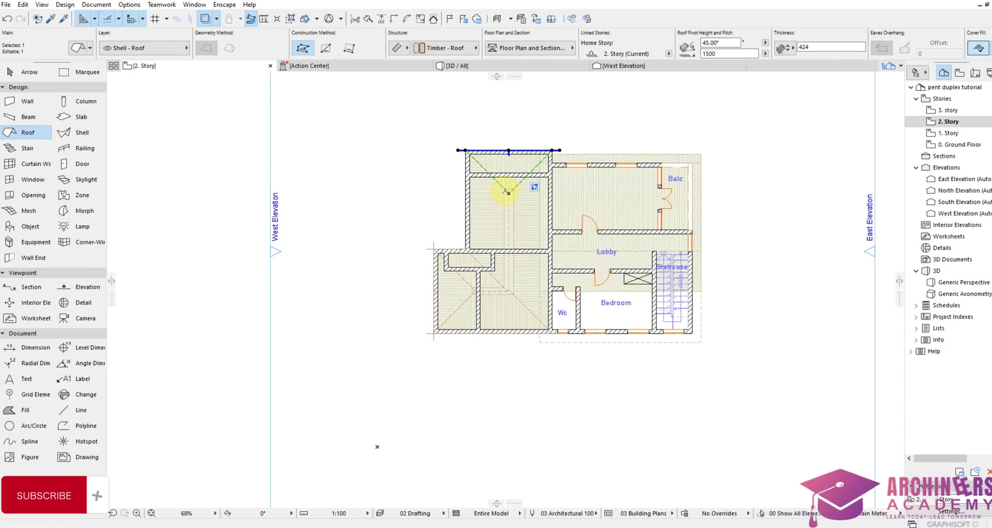
pyautogui.click(480, 275)
pyautogui.click(467, 287)
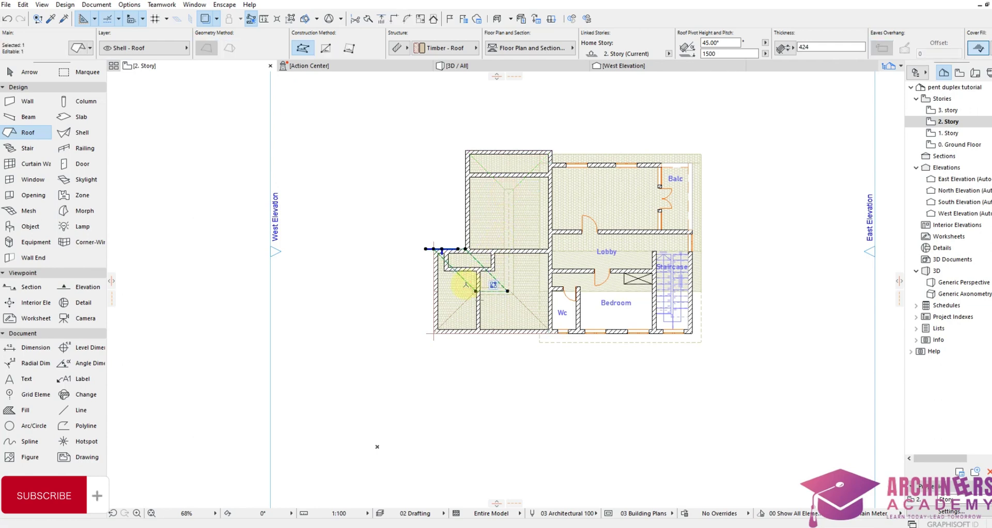
pyautogui.click(465, 283)
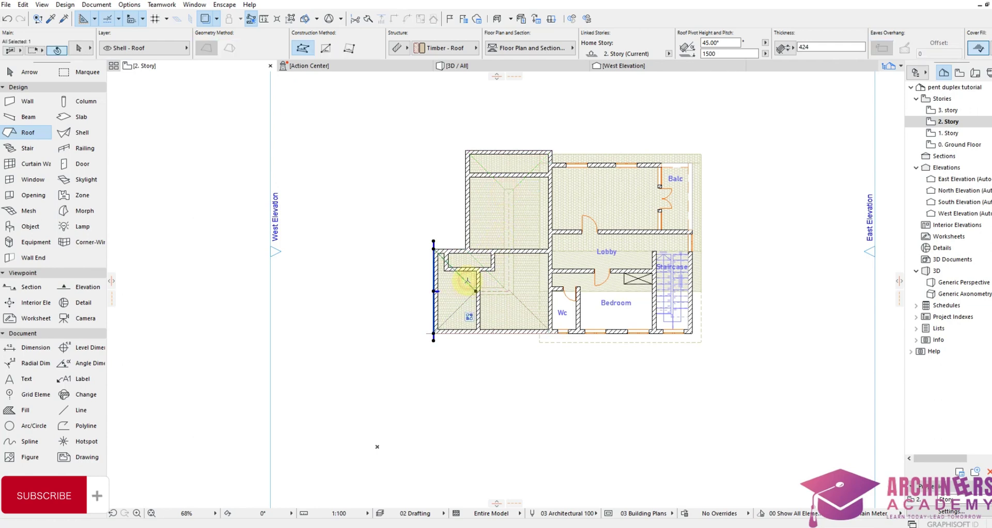
pyautogui.scroll(3, 468, 283)
pyautogui.press('Escape')
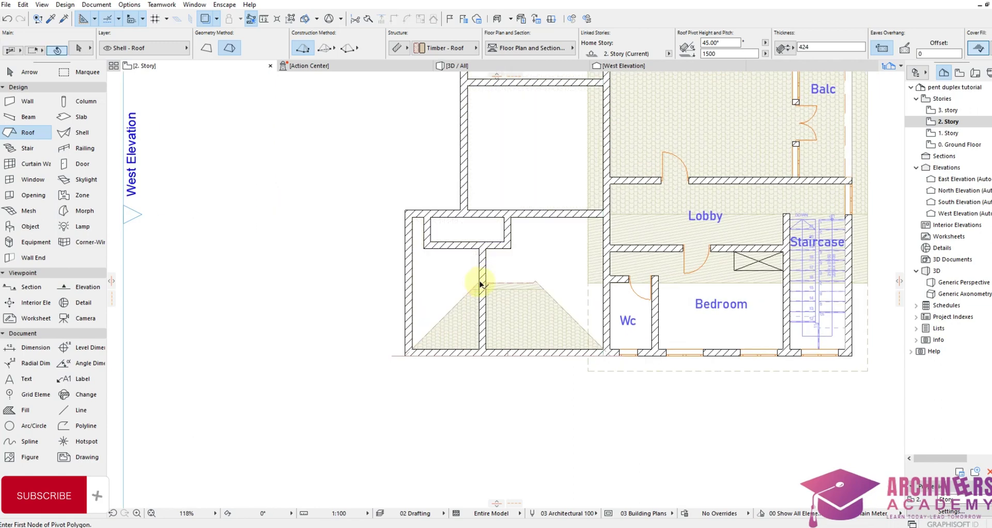
# Move the remaining roof plane's outer ridge node to the wing's outermost corner and insert a node at the adjacent inner wall corner.
pyautogui.click(476, 285)
pyautogui.click(477, 283)
pyautogui.click(405, 210)
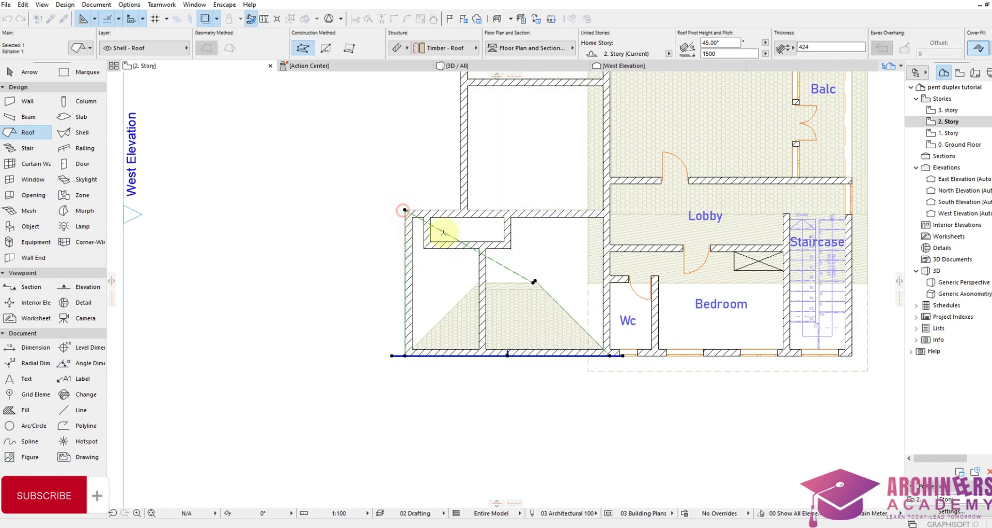
pyautogui.click(444, 231)
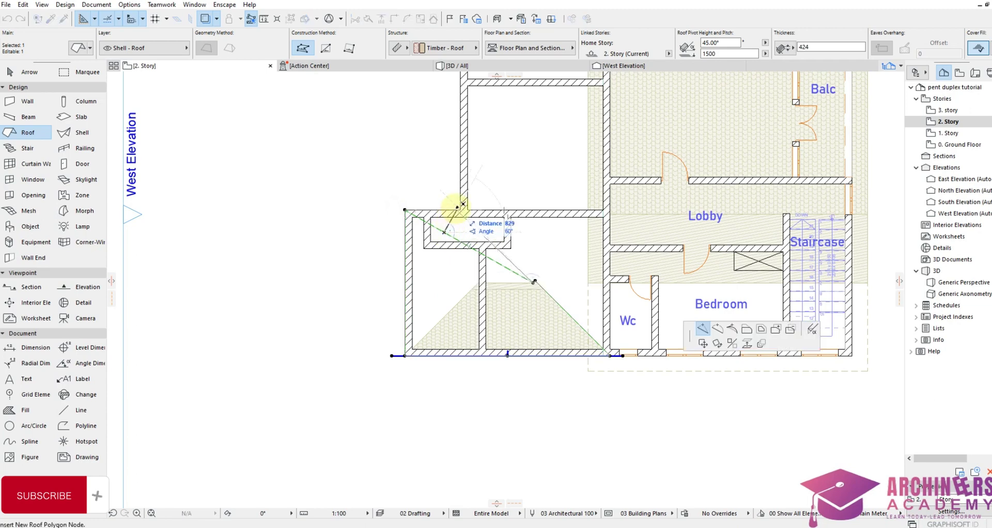
pyautogui.click(460, 208)
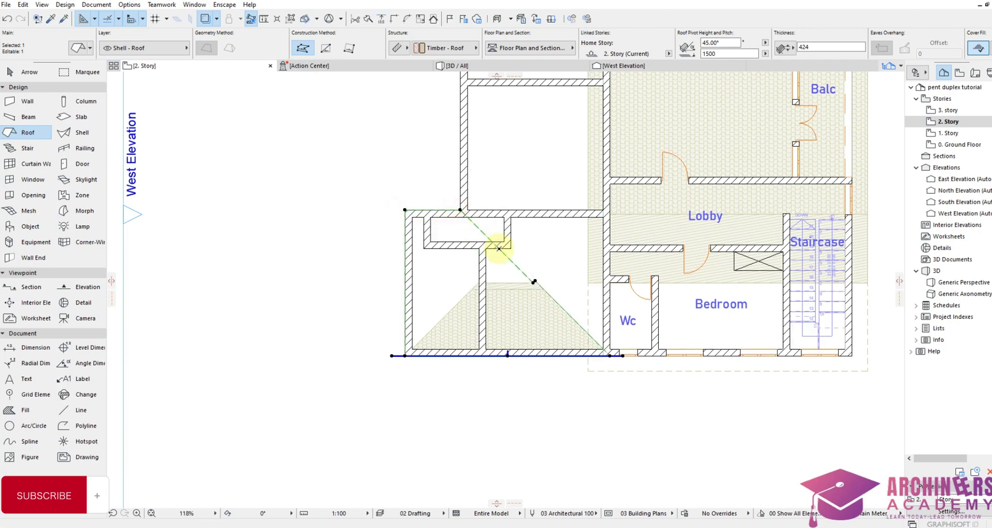
# Move the roof plane's two remaining ridge nodes to the wing's upper wall corners so its outline follows the whole wing.
pyautogui.click(534, 280)
pyautogui.scroll(-3, 563, 217)
pyautogui.scroll(3, 582, 148)
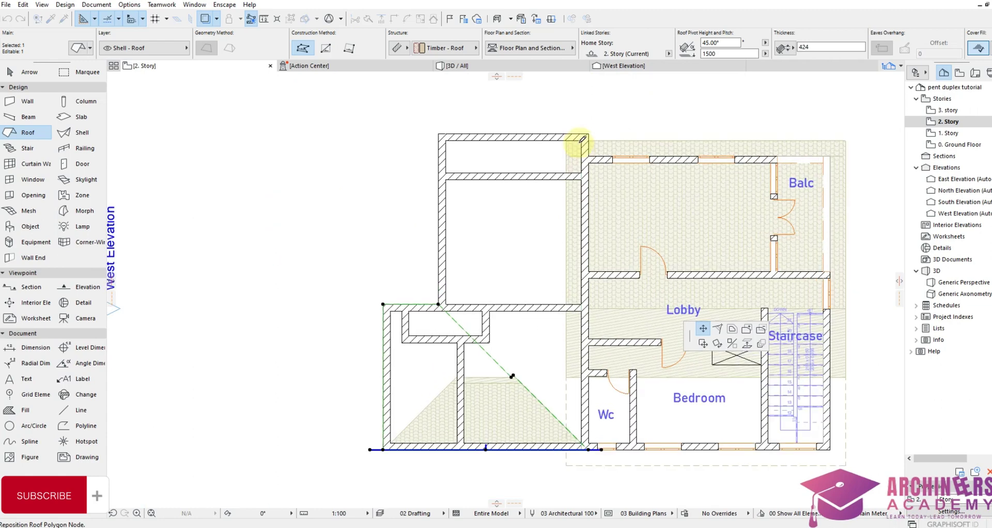
pyautogui.click(590, 133)
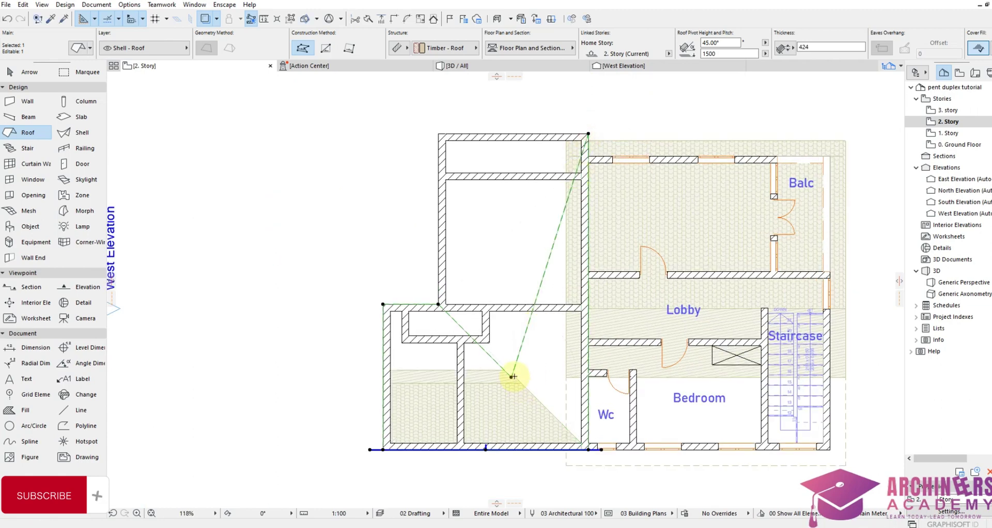
pyautogui.moveTo(512, 376); pyautogui.dragTo(440, 132)
# Examine the reshaped single-plane roof over the wing in the 3D view.
pyautogui.scroll(-3, 519, 261)
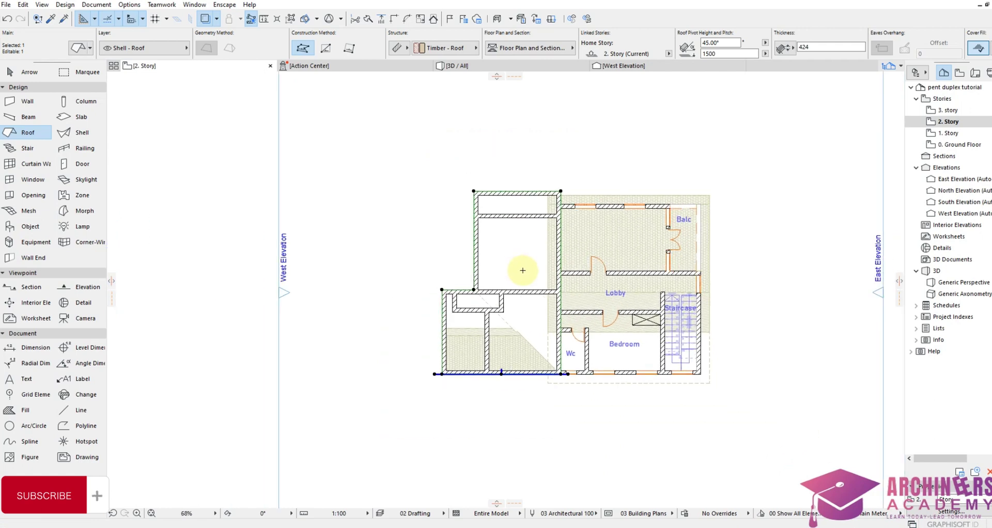
pyautogui.click(488, 67)
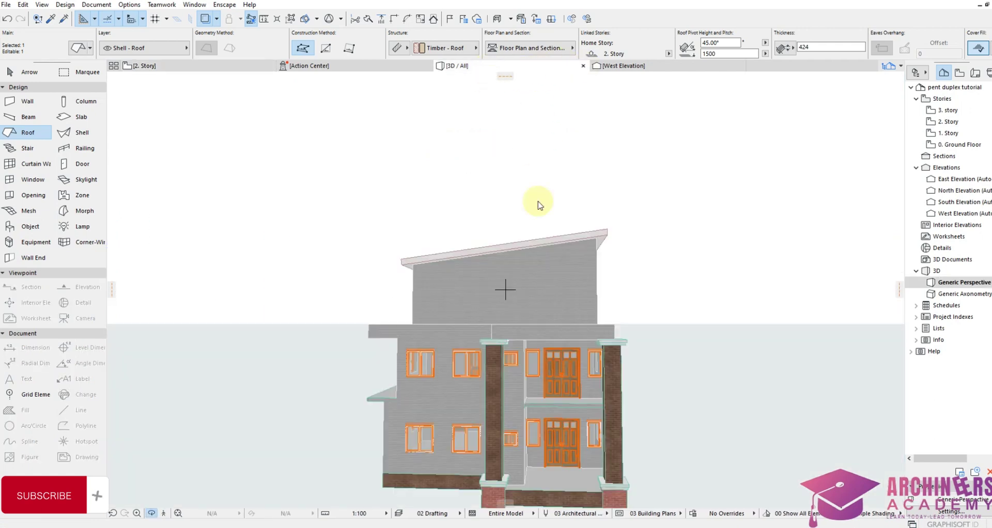
pyautogui.keyDown('shift'); pyautogui.moveTo(561, 284); pyautogui.dragTo(894, 207, button='middle'); pyautogui.keyUp('shift')
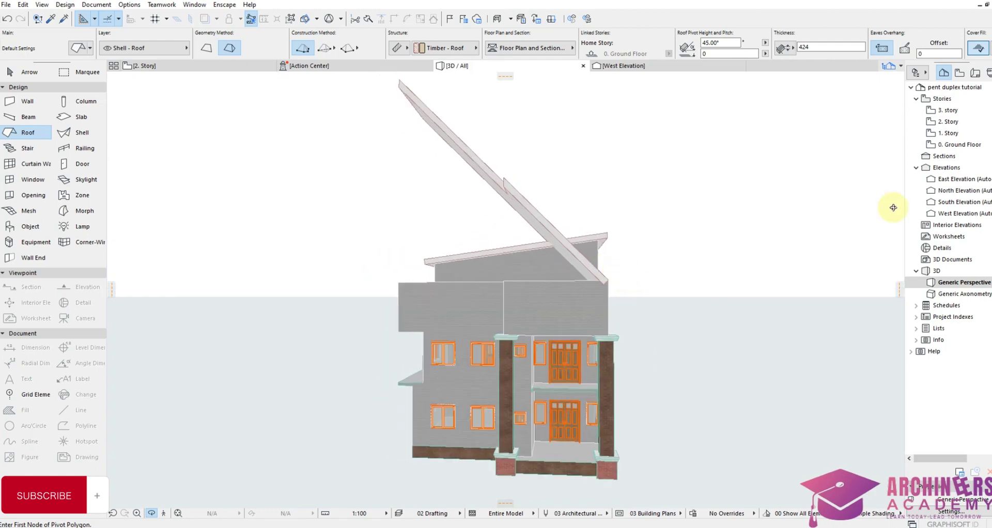
# On the 2. Story plan, offset all edges of the wing's single-plane roof outward so they overhang the walls.
pyautogui.doubleClick(951, 122)
pyautogui.keyDown('shift'); pyautogui.click(561, 190); pyautogui.keyUp('shift')
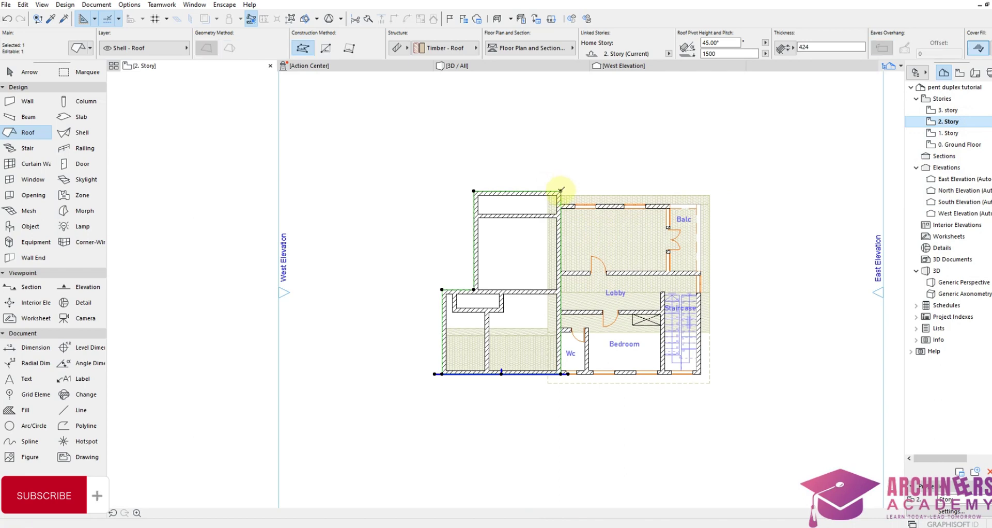
pyautogui.click(561, 191)
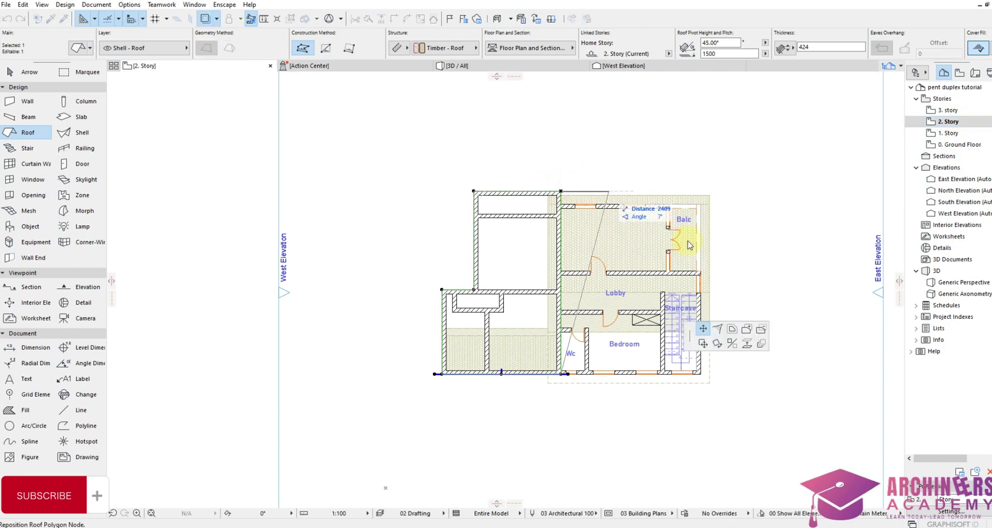
pyautogui.click(731, 330)
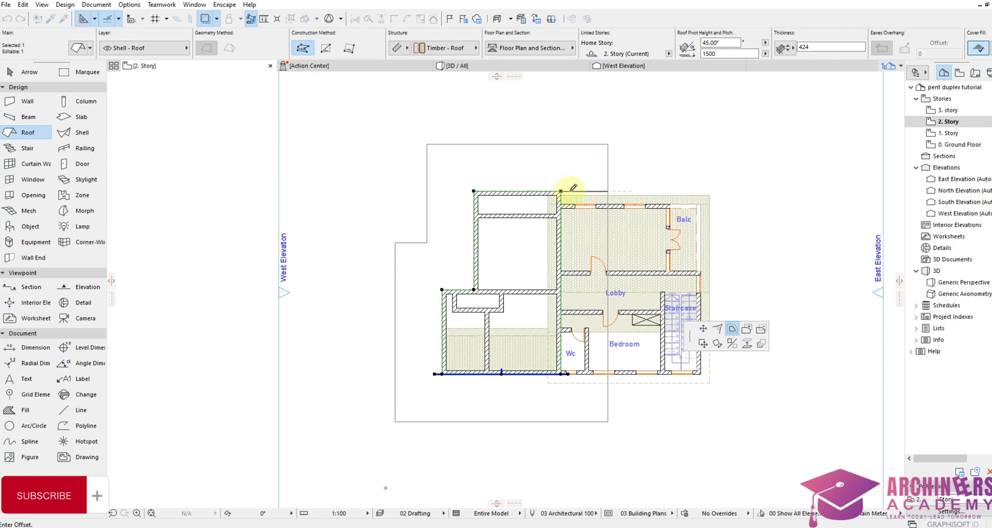
pyautogui.press('Escape')
pyautogui.press('Escape')
# In the West Elevation, move the wing's roof vertically down to a pivot height of 176 above the 2. Story.
pyautogui.click(624, 66)
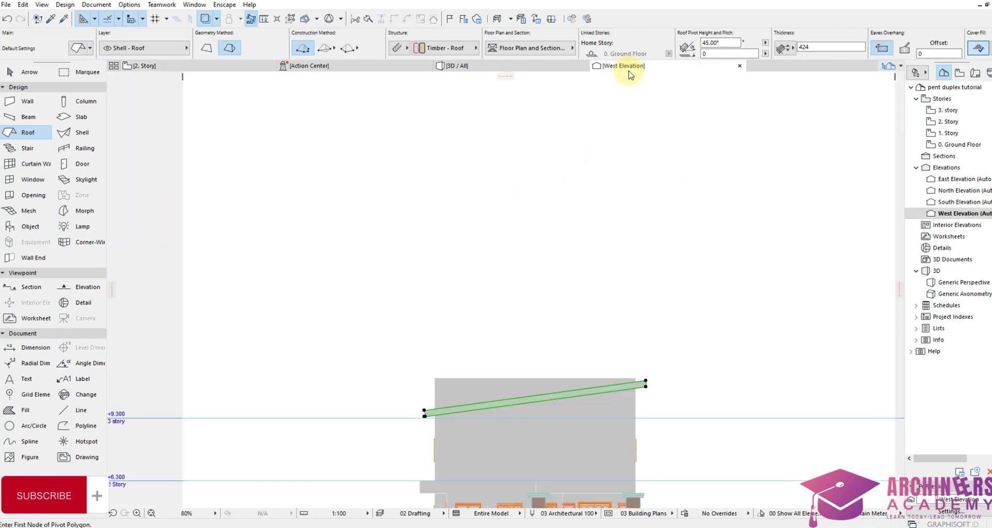
pyautogui.scroll(-2, 554, 319)
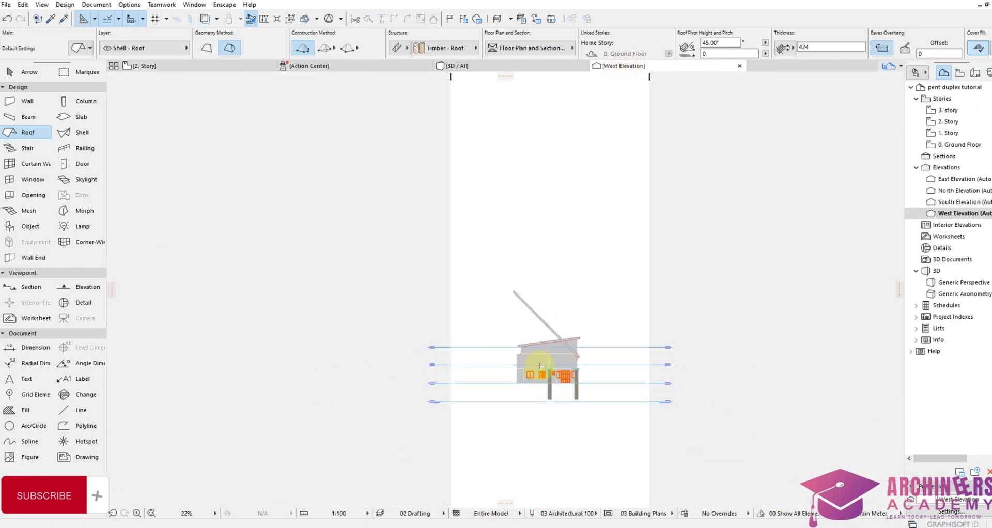
pyautogui.scroll(2, 554, 352)
pyautogui.keyDown('shift'); pyautogui.click(705, 343); pyautogui.keyUp('shift')
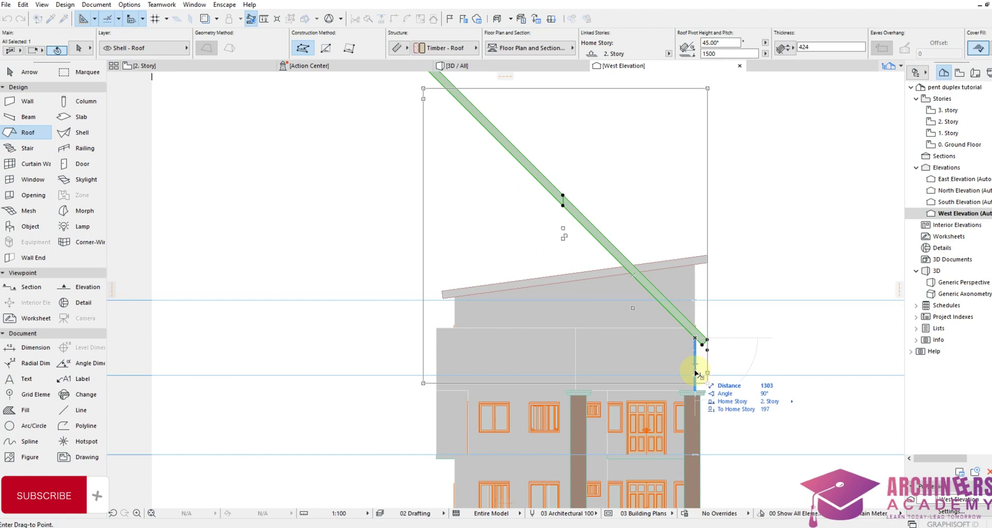
pyautogui.click(699, 375)
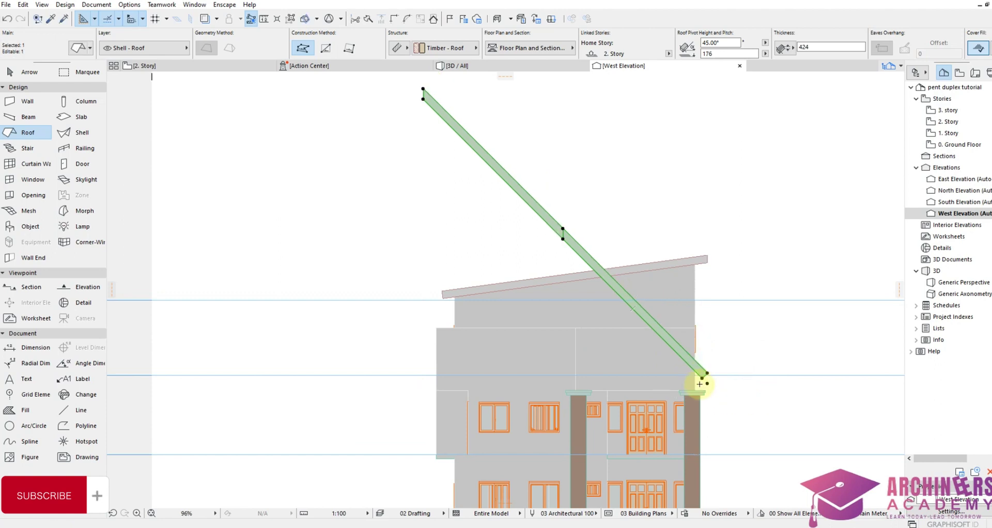
# Flatten the wing roof's pitch graphically from its high end to about 6.68° and check it in 3D.
pyautogui.click(424, 93)
pyautogui.click(497, 155)
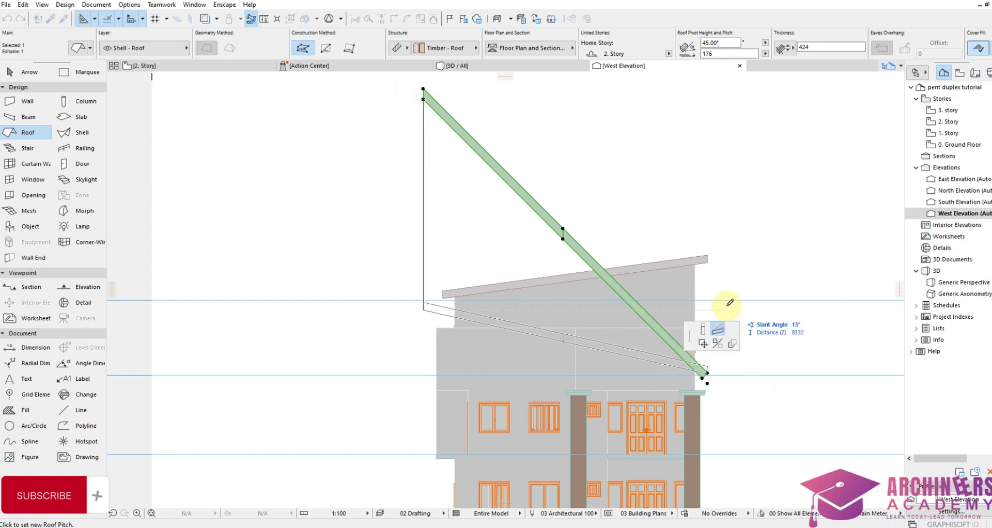
pyautogui.click(719, 331)
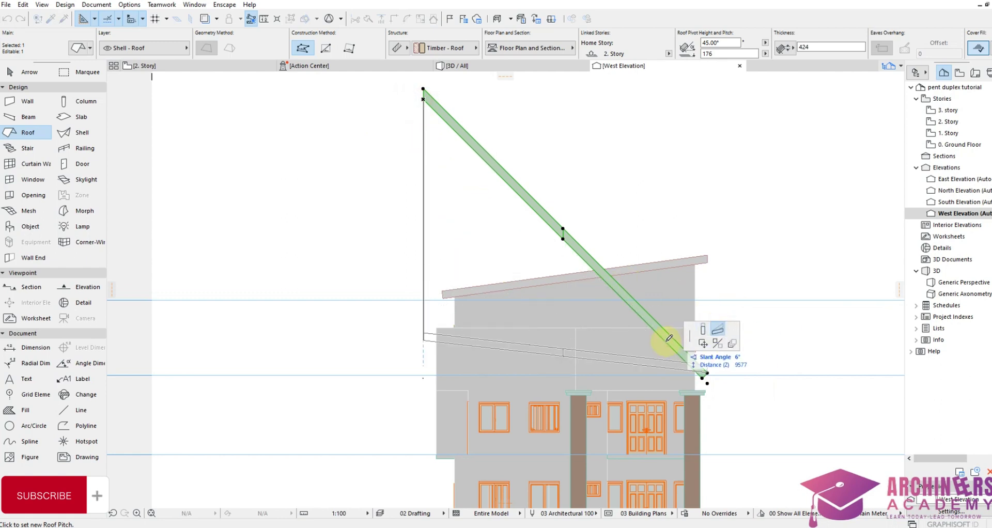
pyautogui.click(437, 338)
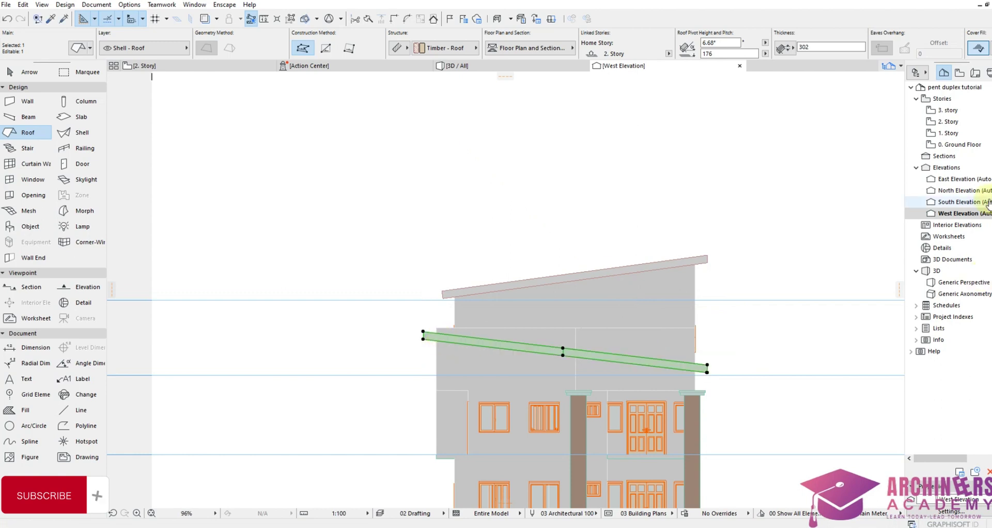
pyautogui.click(495, 71)
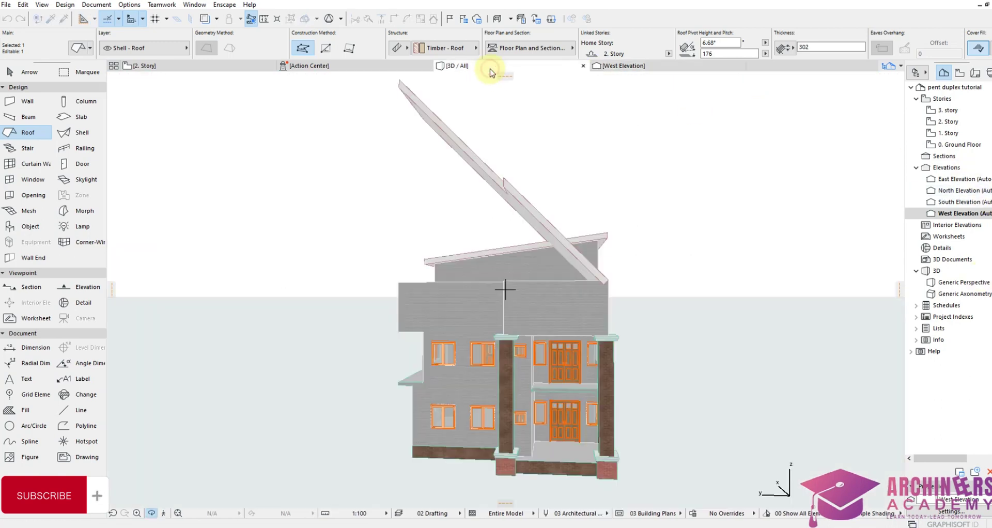
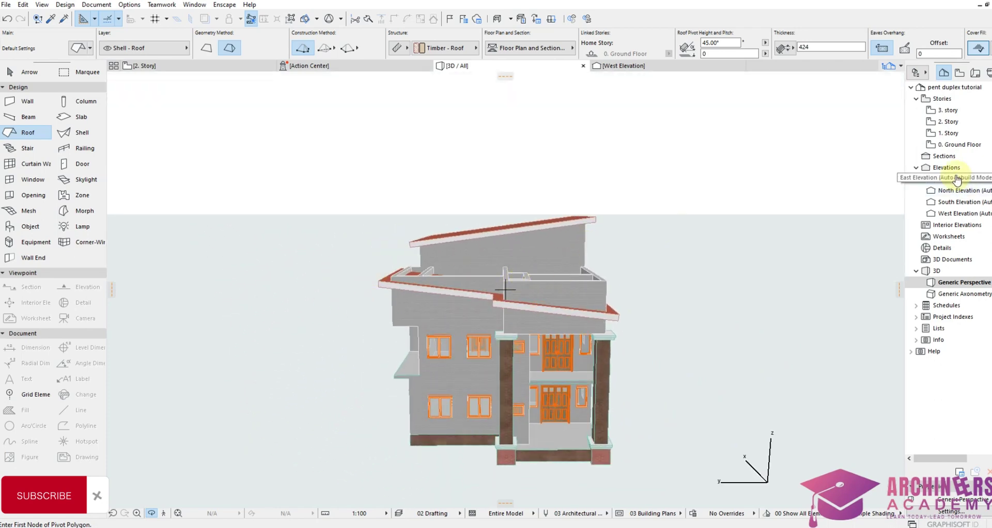
# Select the wing's walls together with its pent roof on the 2. Story, trim them to the roof, and inspect the walls in 3D.
pyautogui.doubleClick(950, 123)
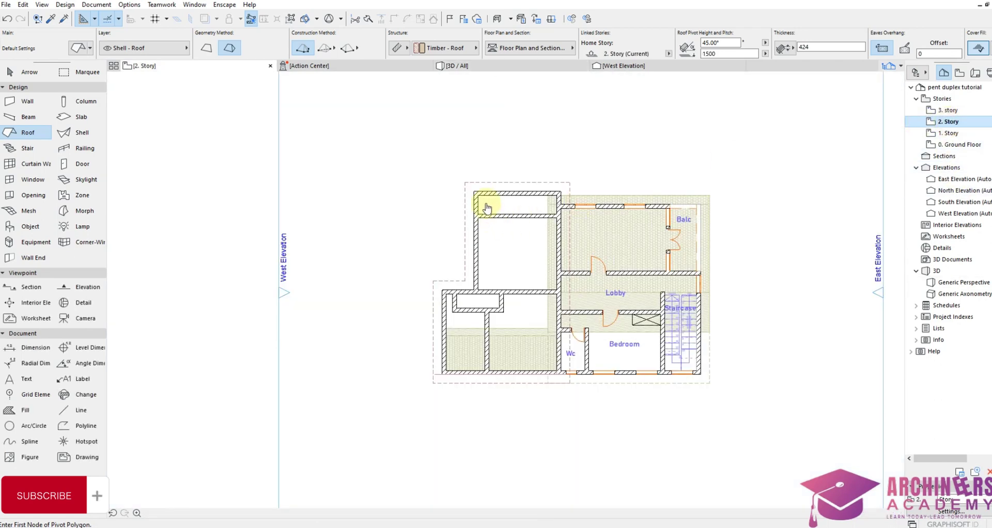
pyautogui.click(448, 169)
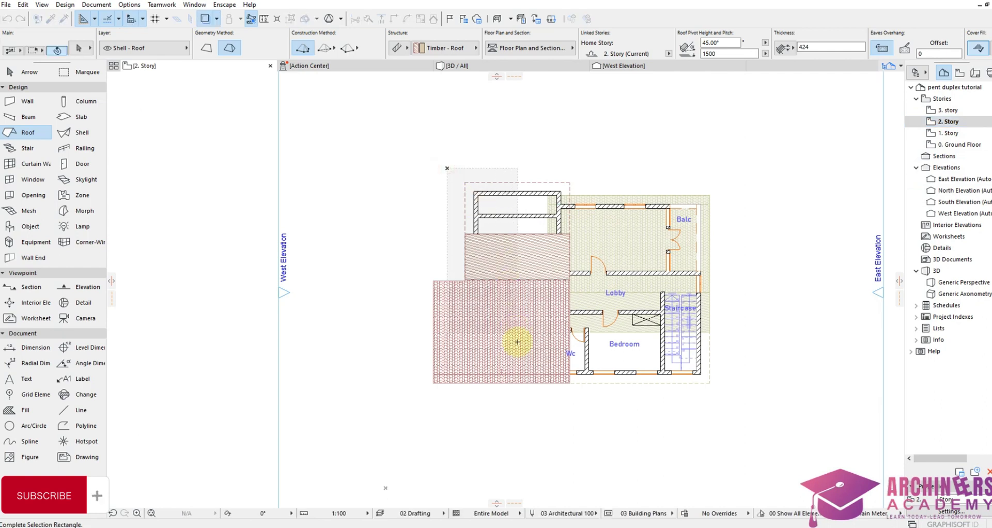
pyautogui.click(535, 429)
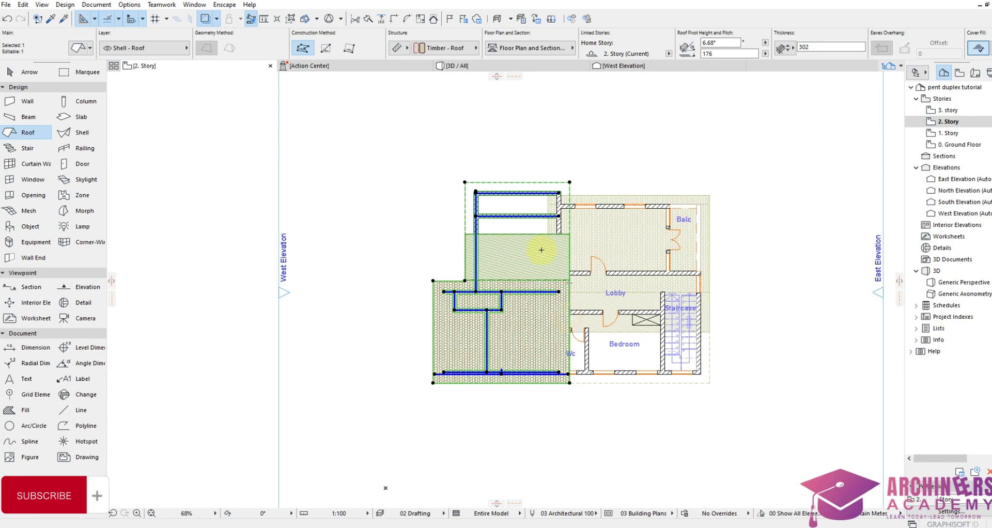
pyautogui.scroll(3, 561, 200)
pyautogui.press('Escape')
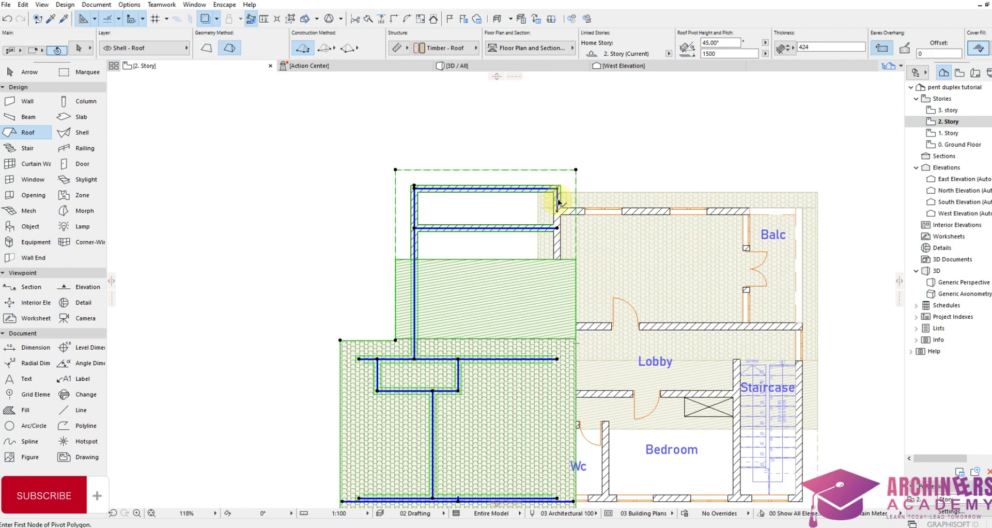
pyautogui.hotkey('ctrl', 'a')
pyautogui.scroll(-2, 543, 107)
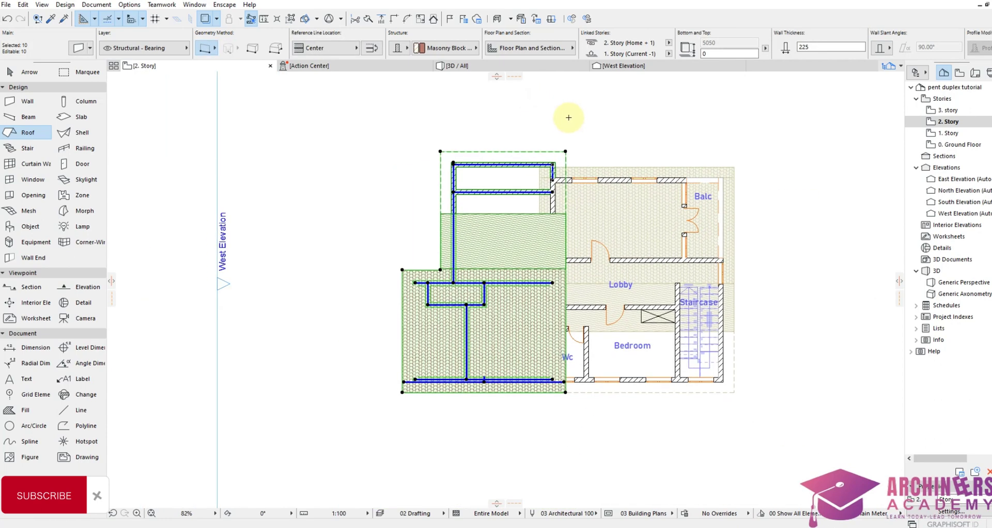
pyautogui.rightClick(568, 119)
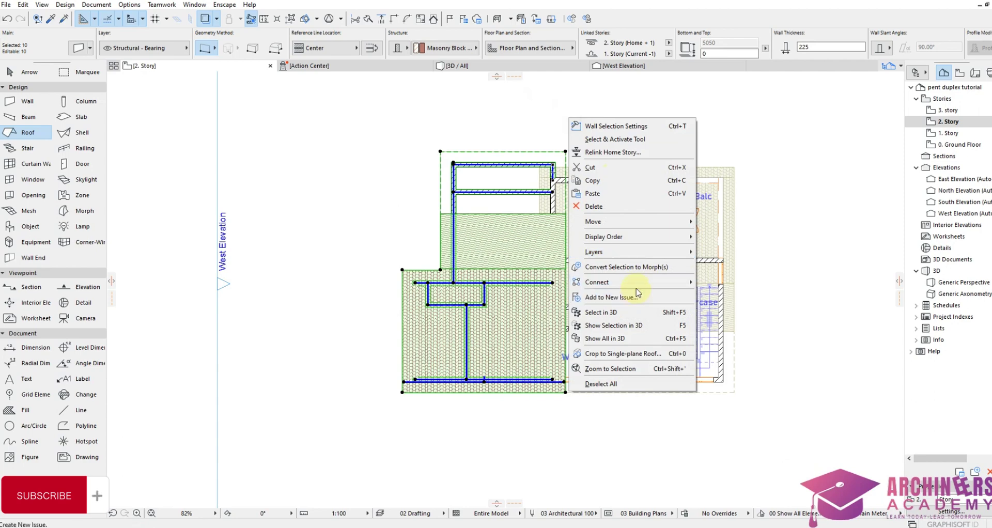
pyautogui.moveTo(642, 285)
pyautogui.click(711, 282)
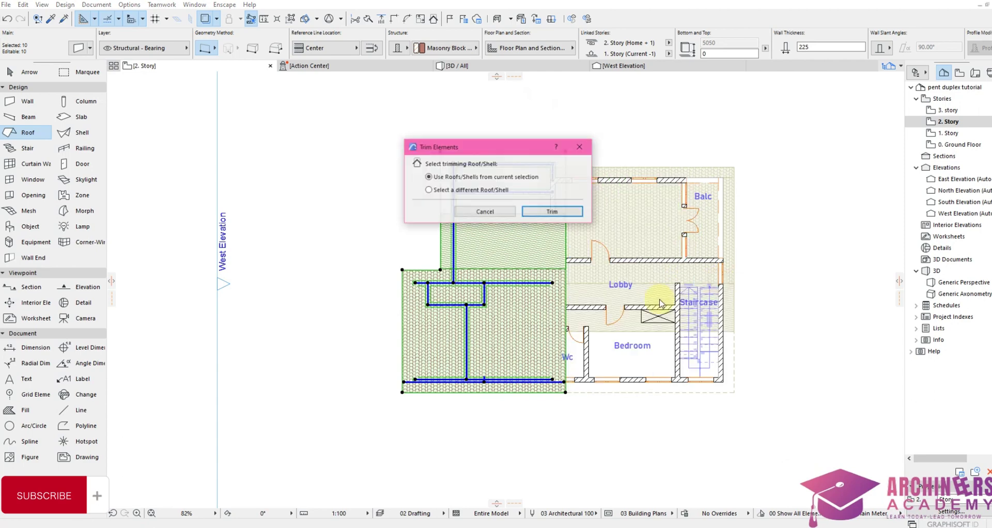
pyautogui.click(552, 213)
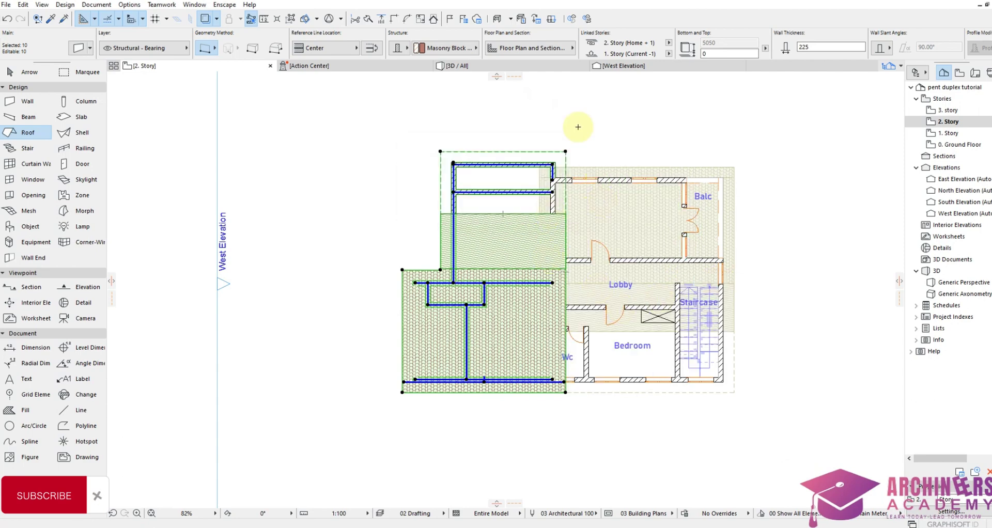
pyautogui.click(491, 65)
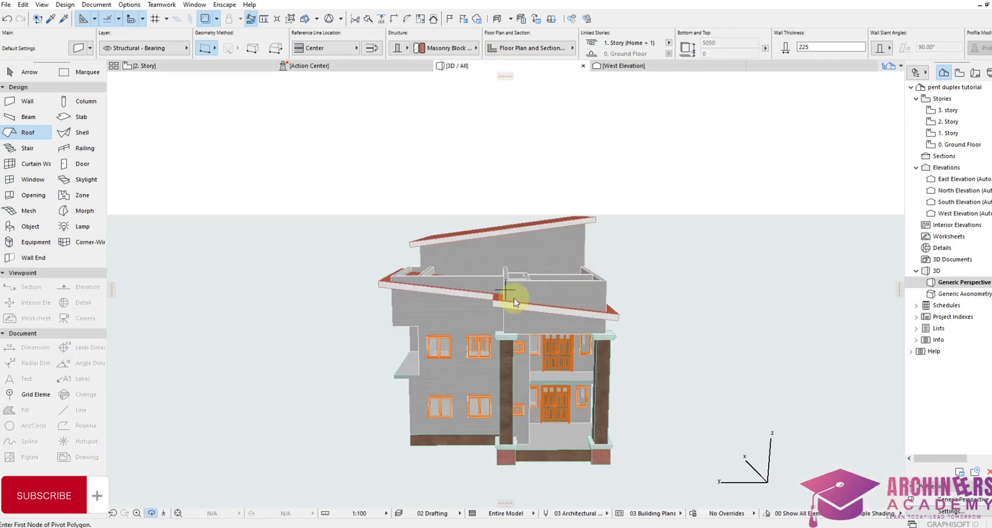
pyautogui.keyDown('shift'); pyautogui.moveTo(550, 299); pyautogui.dragTo(621, 260, button='middle'); pyautogui.keyUp('shift')
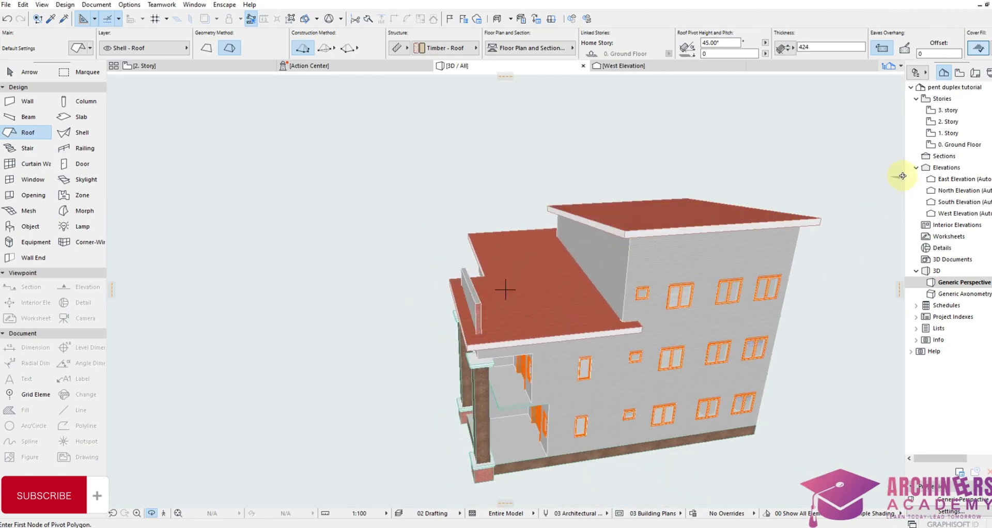
# Trim the wing's remaining west outer wall to the pent roof on the 2. Story plan and check the building in 3D.
pyautogui.click(955, 122)
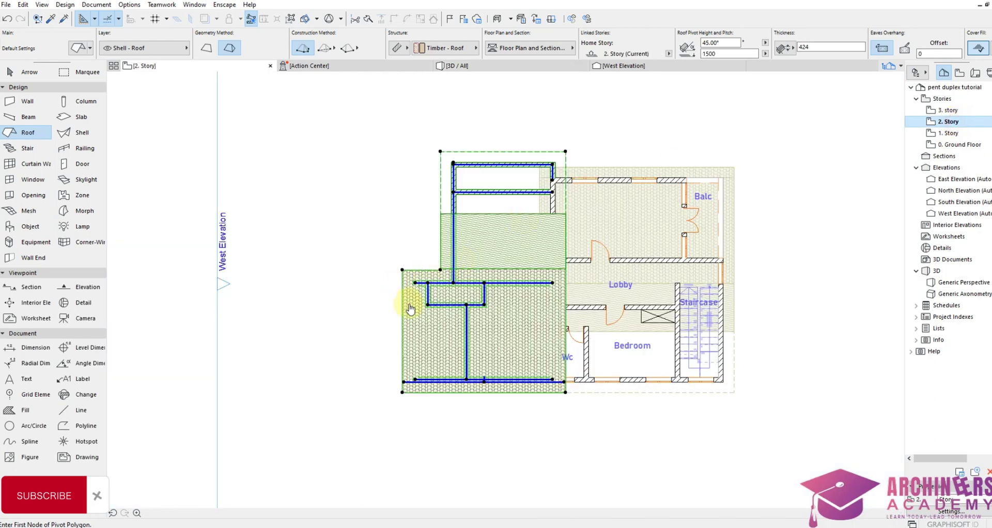
pyautogui.click(345, 312)
pyautogui.click(328, 313)
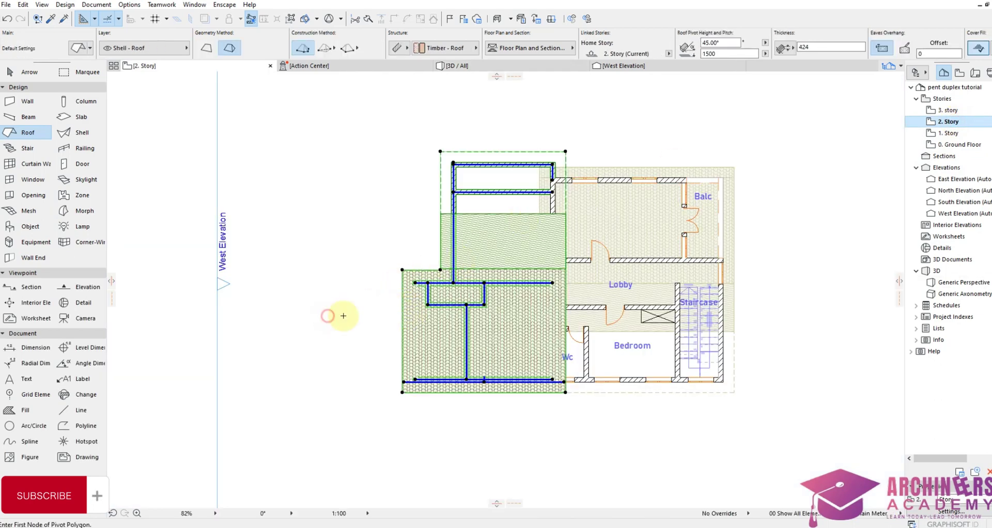
pyautogui.click(395, 262)
pyautogui.click(440, 458)
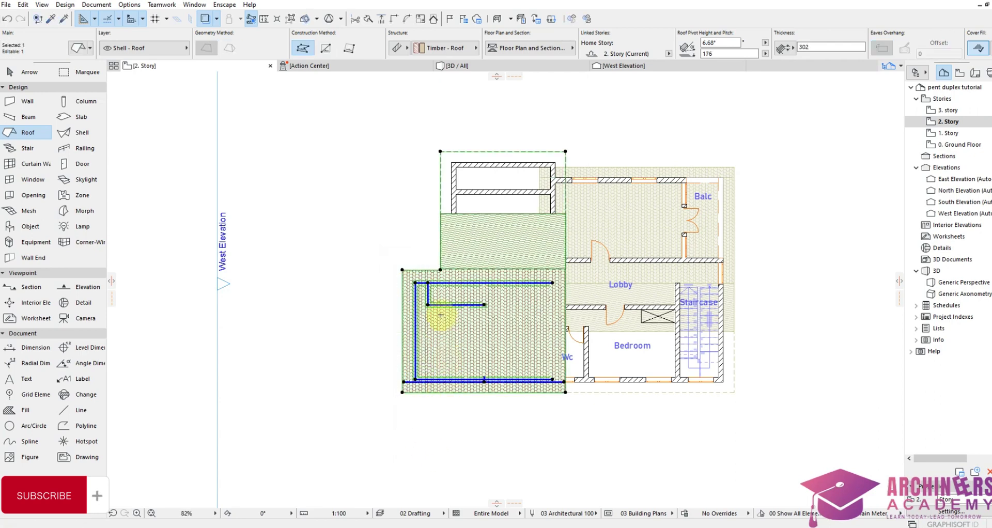
pyautogui.rightClick(393, 136)
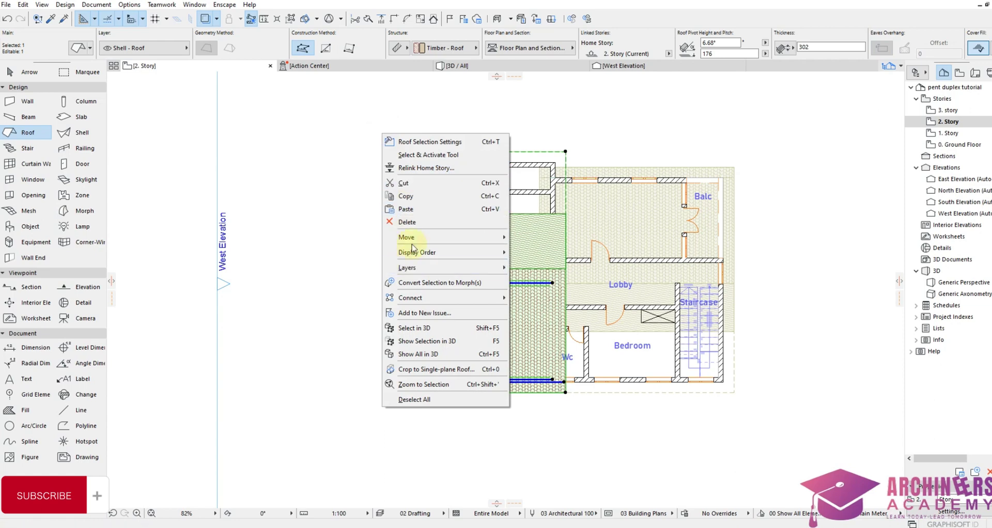
pyautogui.moveTo(445, 297)
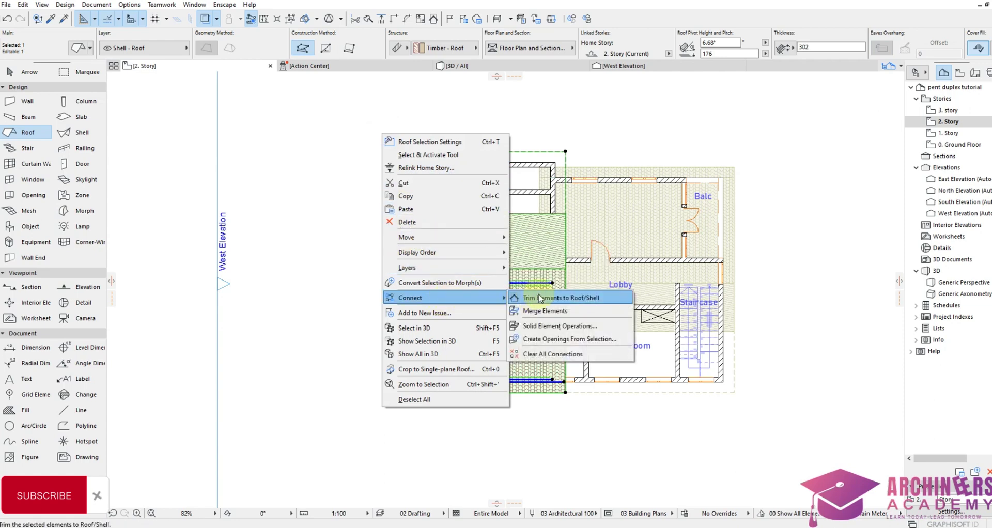
pyautogui.click(540, 298)
pyautogui.click(543, 213)
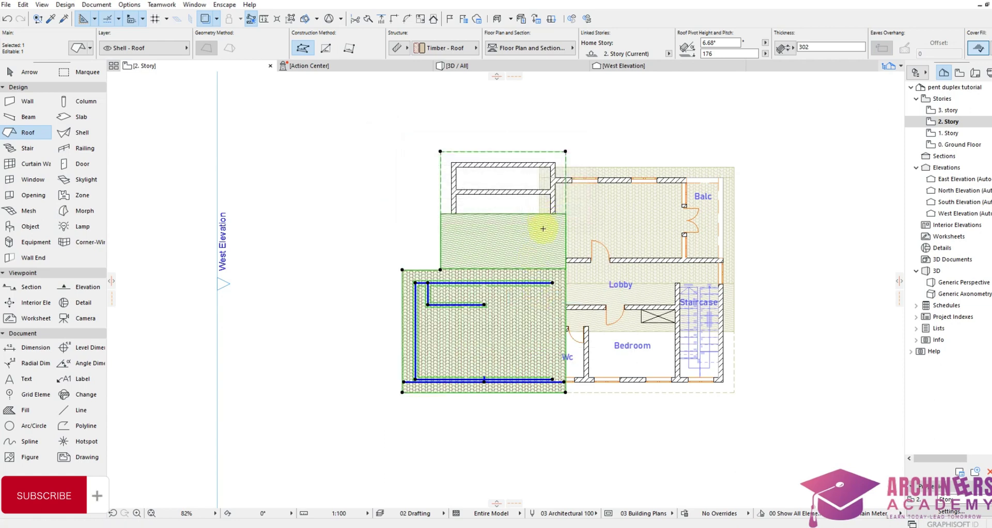
pyautogui.click(514, 445)
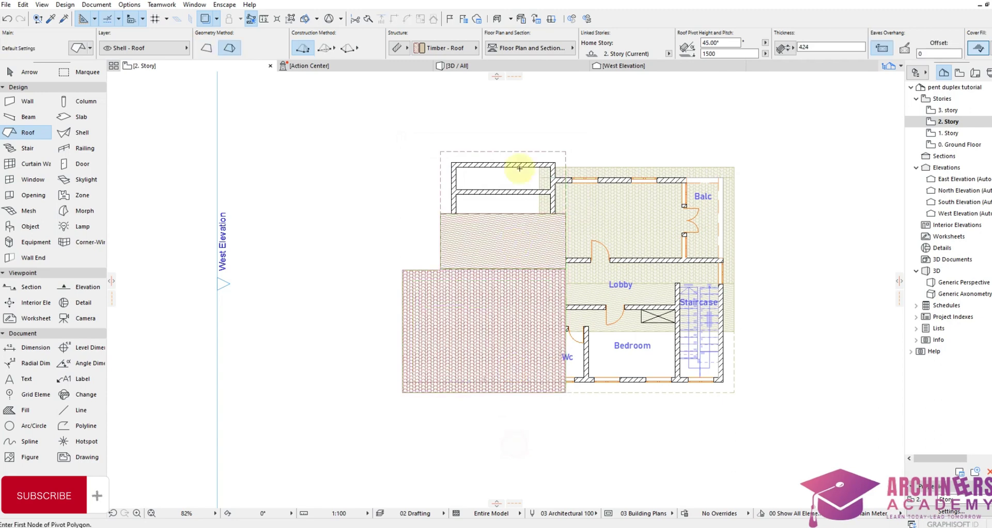
pyautogui.click(487, 71)
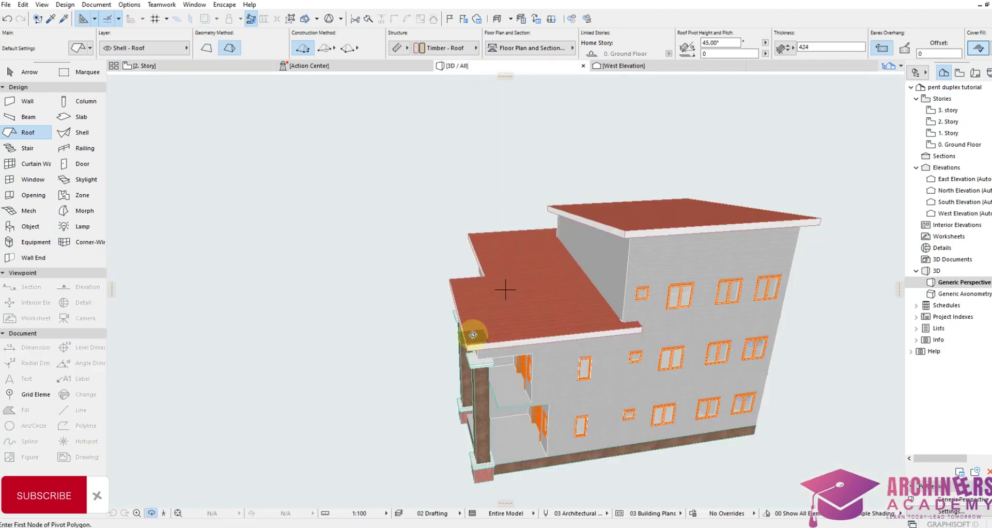
pyautogui.keyDown('shift'); pyautogui.moveTo(476, 337); pyautogui.dragTo(565, 324, button='middle'); pyautogui.keyUp('shift')
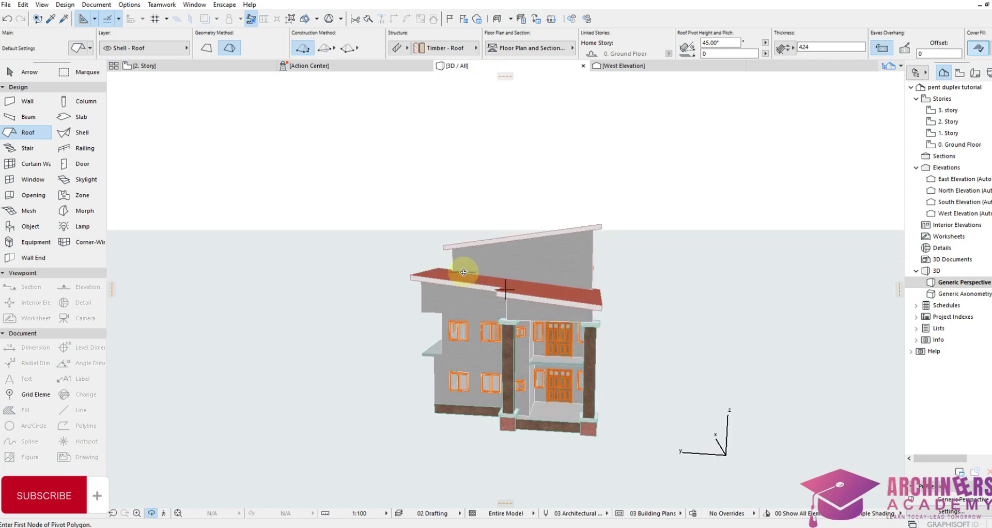
pyautogui.keyDown('shift'); pyautogui.moveTo(499, 290); pyautogui.dragTo(613, 379, button='middle'); pyautogui.keyUp('shift')
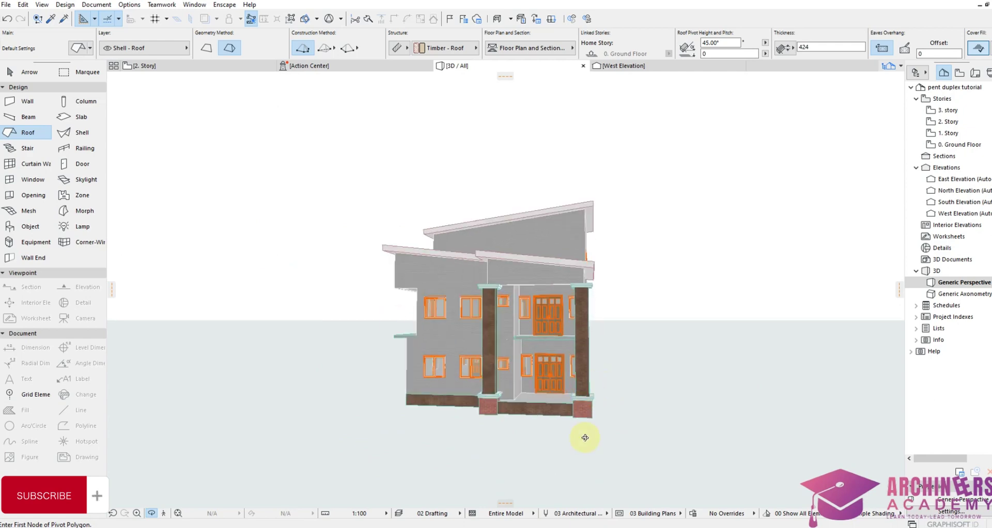